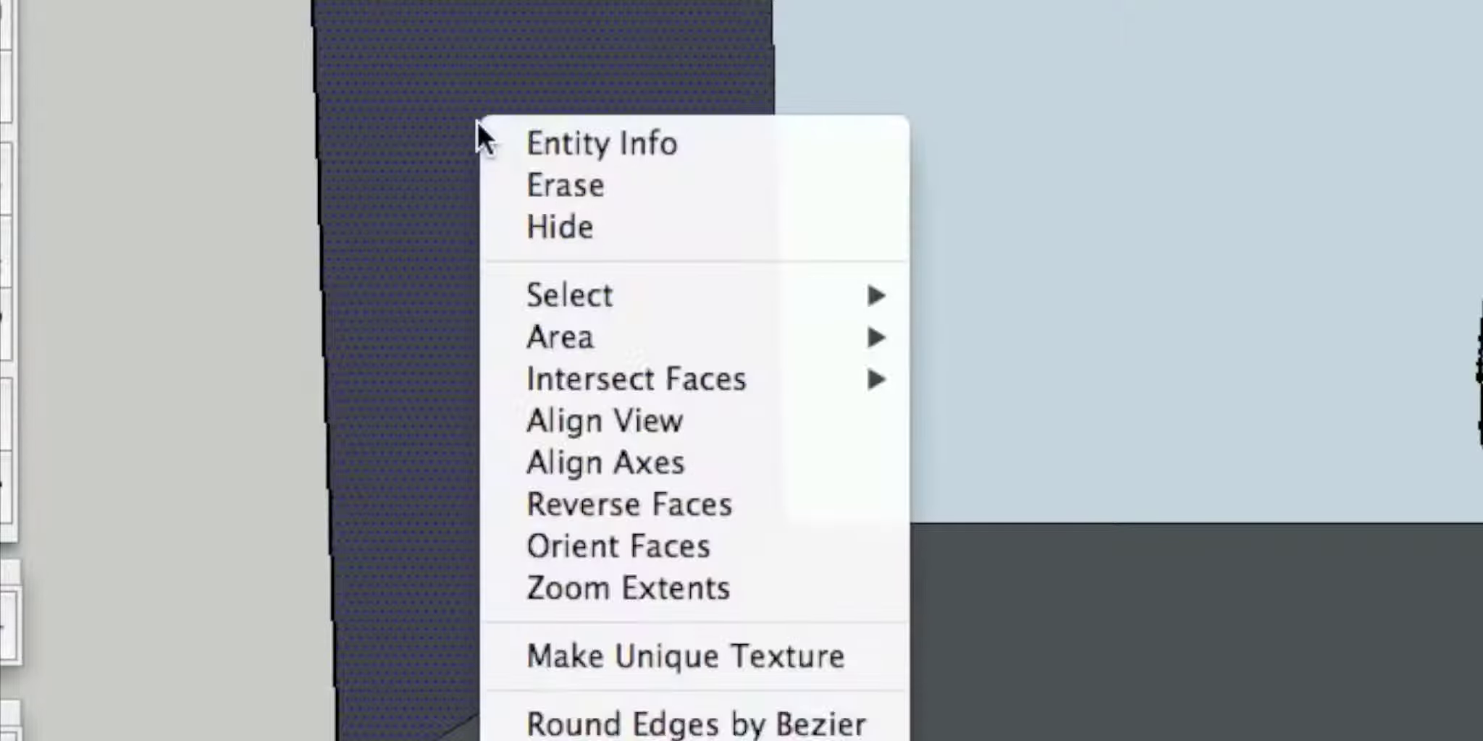
Show the entity info of the selected left wall face and choose a muted grey-green from the Colors material library.
left_click(510, 139)
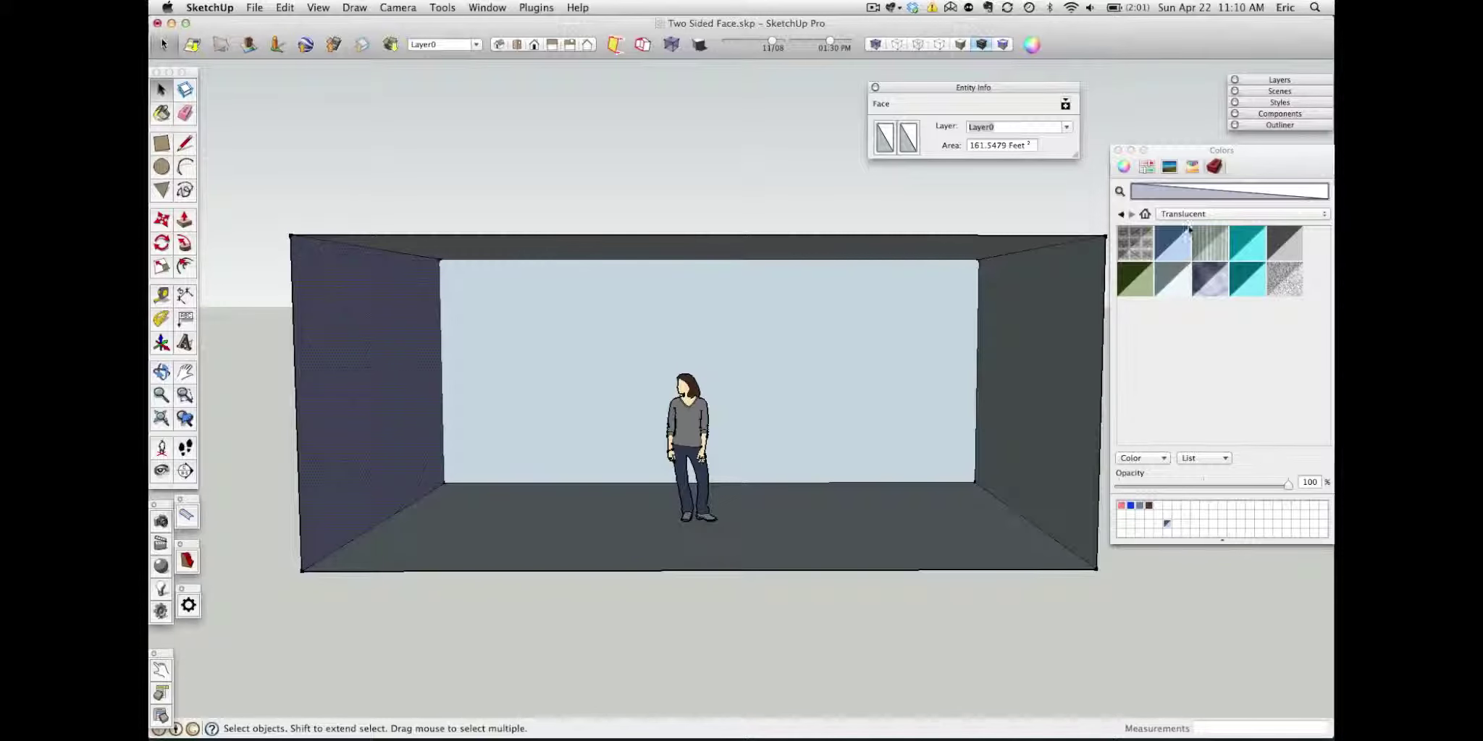
left_click(1216, 213)
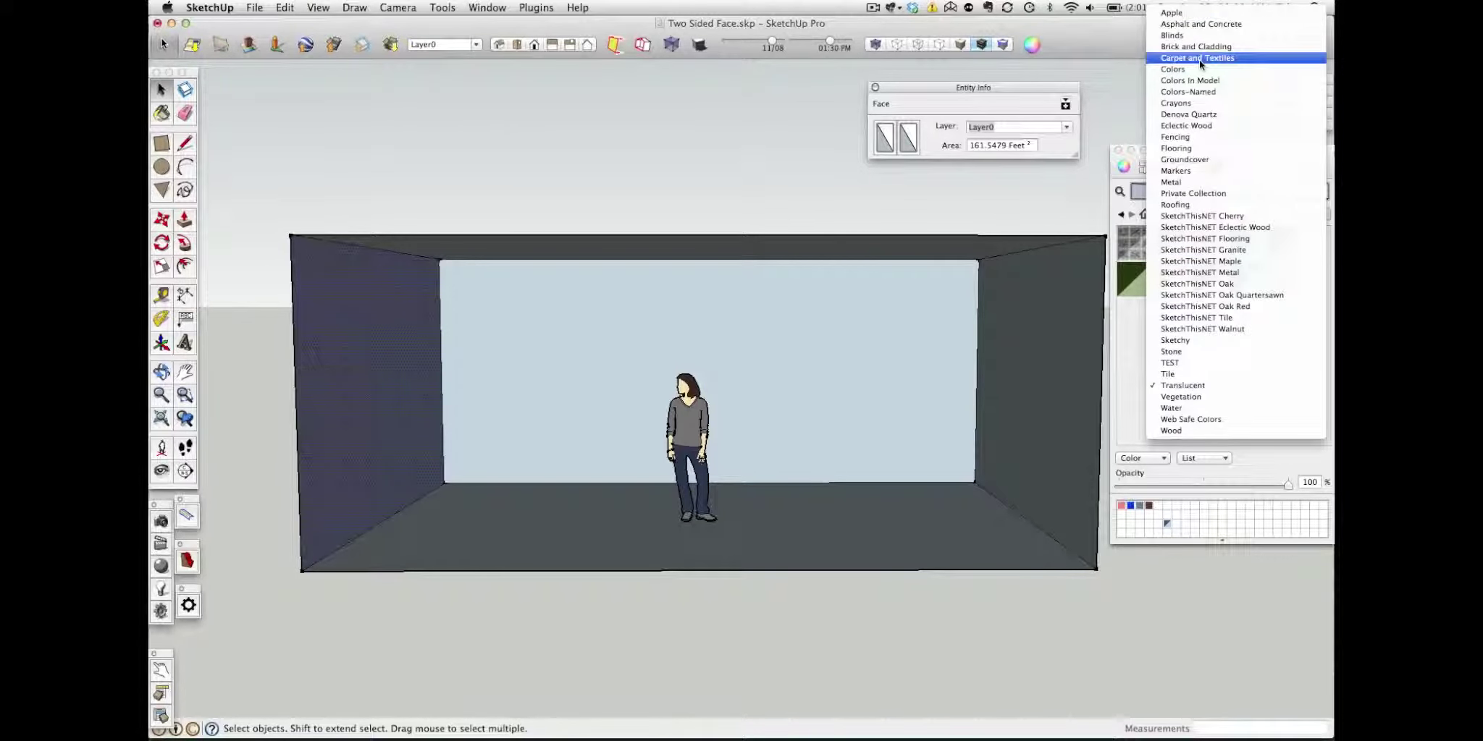
left_click(1188, 71)
left_click(1248, 328)
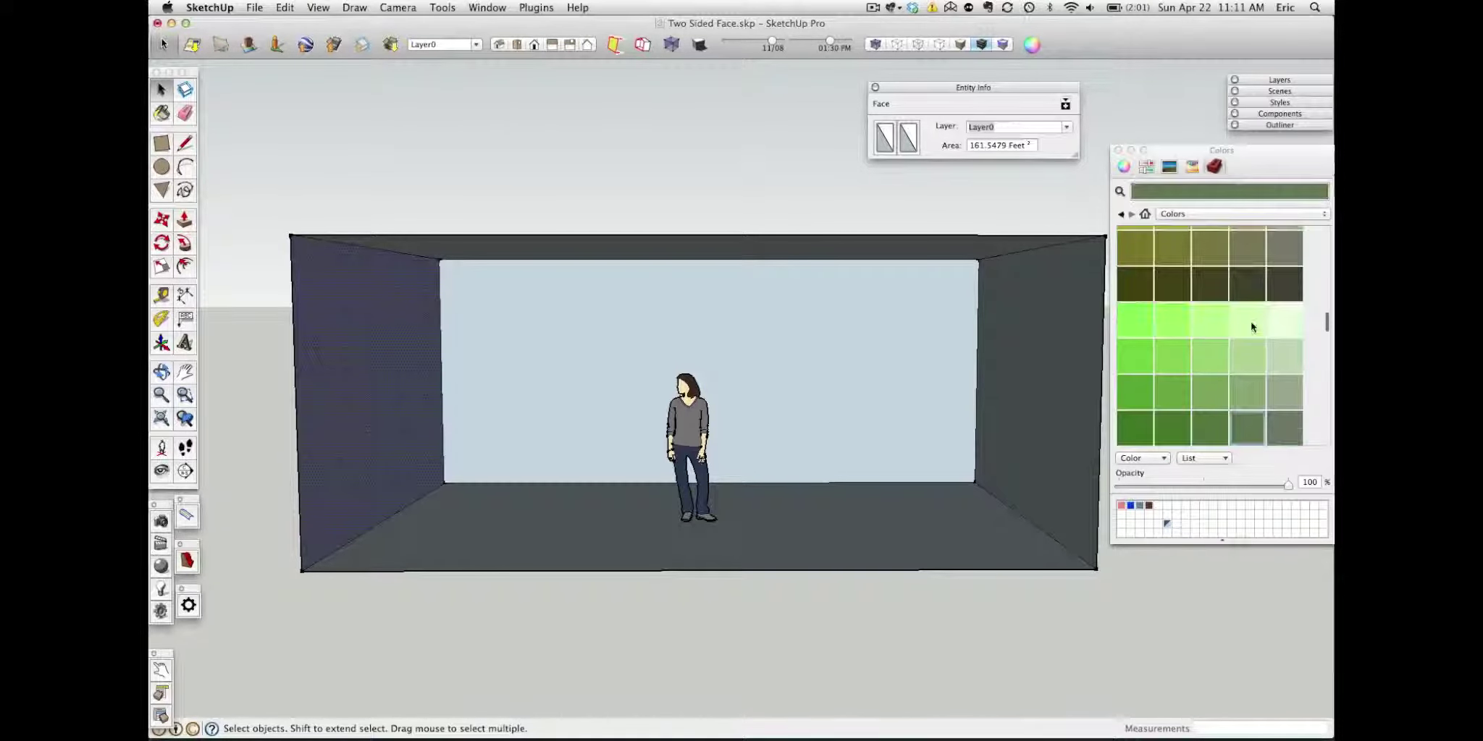
Paint the inside faces of the floor, walls and ceiling of the box with the grey-green color.
left_click(545, 506)
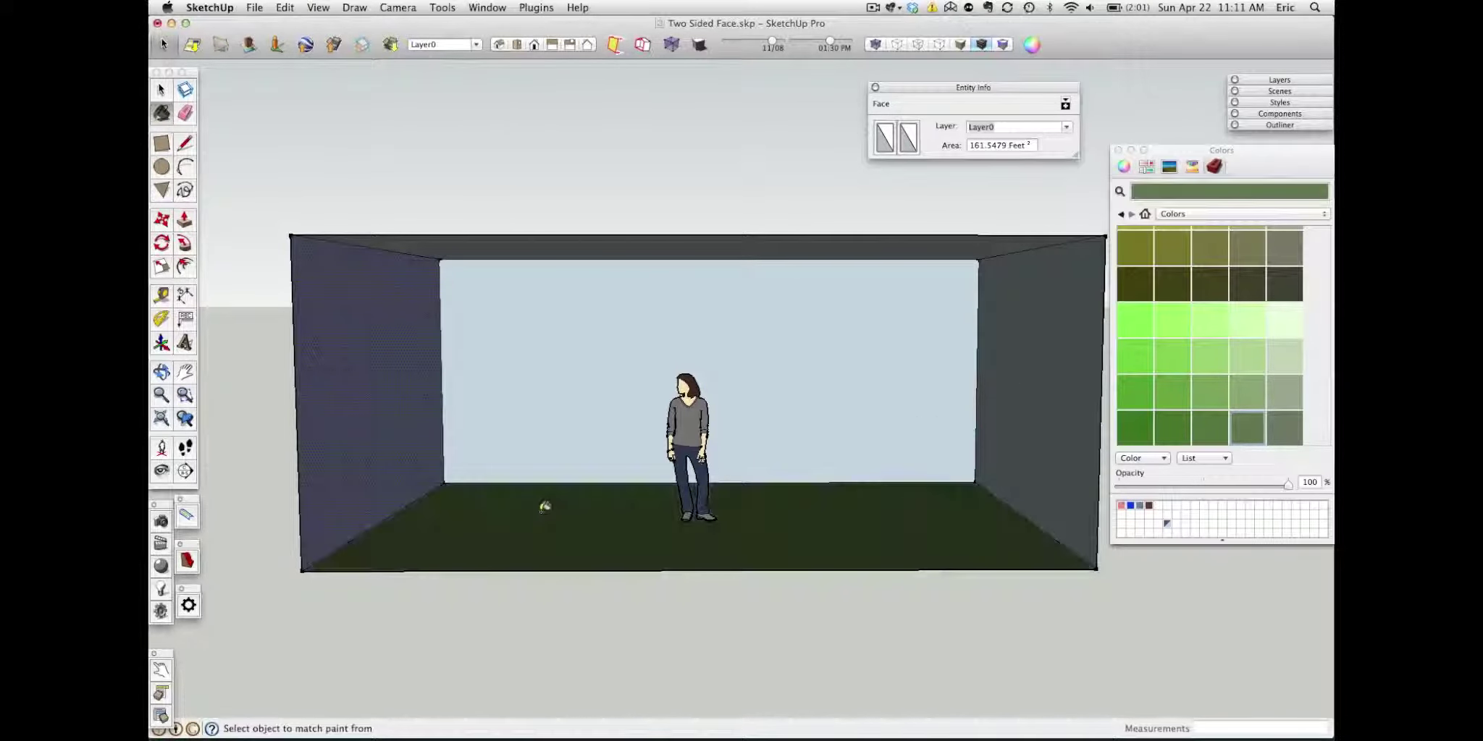
left_click(429, 419)
left_click(502, 402)
mouse_move(502, 402)
middle_mouse_down()
mouse_move(533, 384)
mouse_move(573, 251)
middle_mouse_up()
left_click(782, 290)
left_click(989, 341)
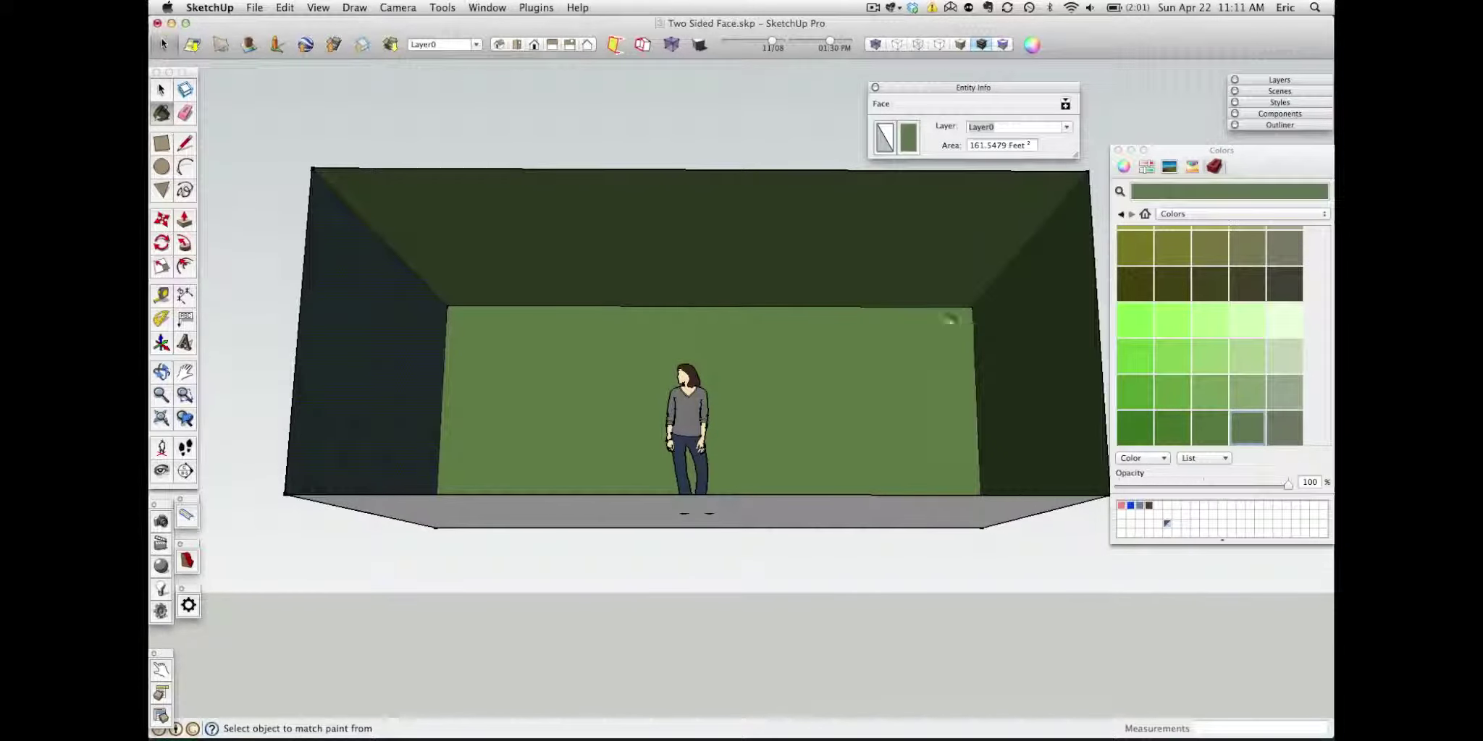
Choose a dark teal from the Colors library and paint the outside face of the box's left wall with it.
middle_click_drag(950, 321, 898, 417)
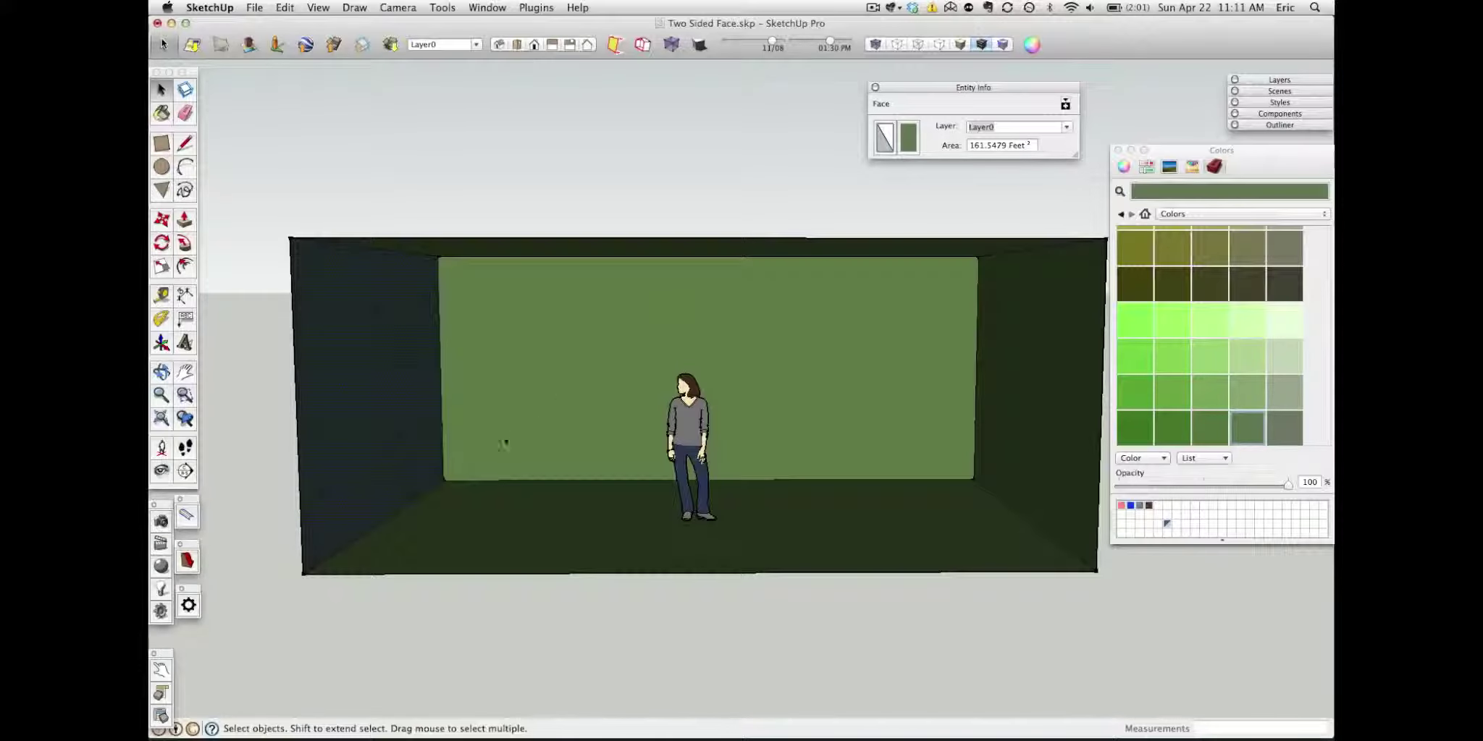
middle_click_drag(505, 439, 783, 433)
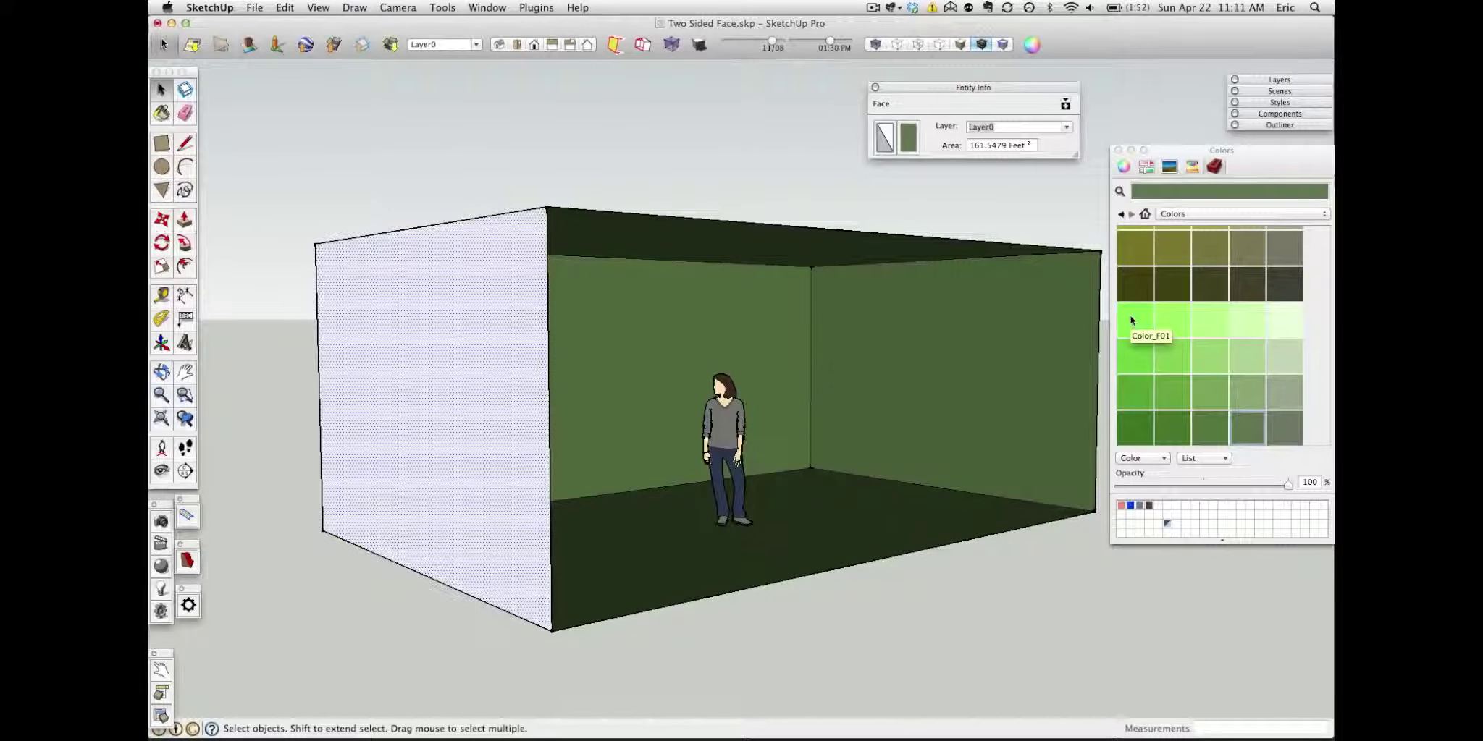
scroll(1186, 319, "down", 5)
scroll(1186, 319, "down", 5)
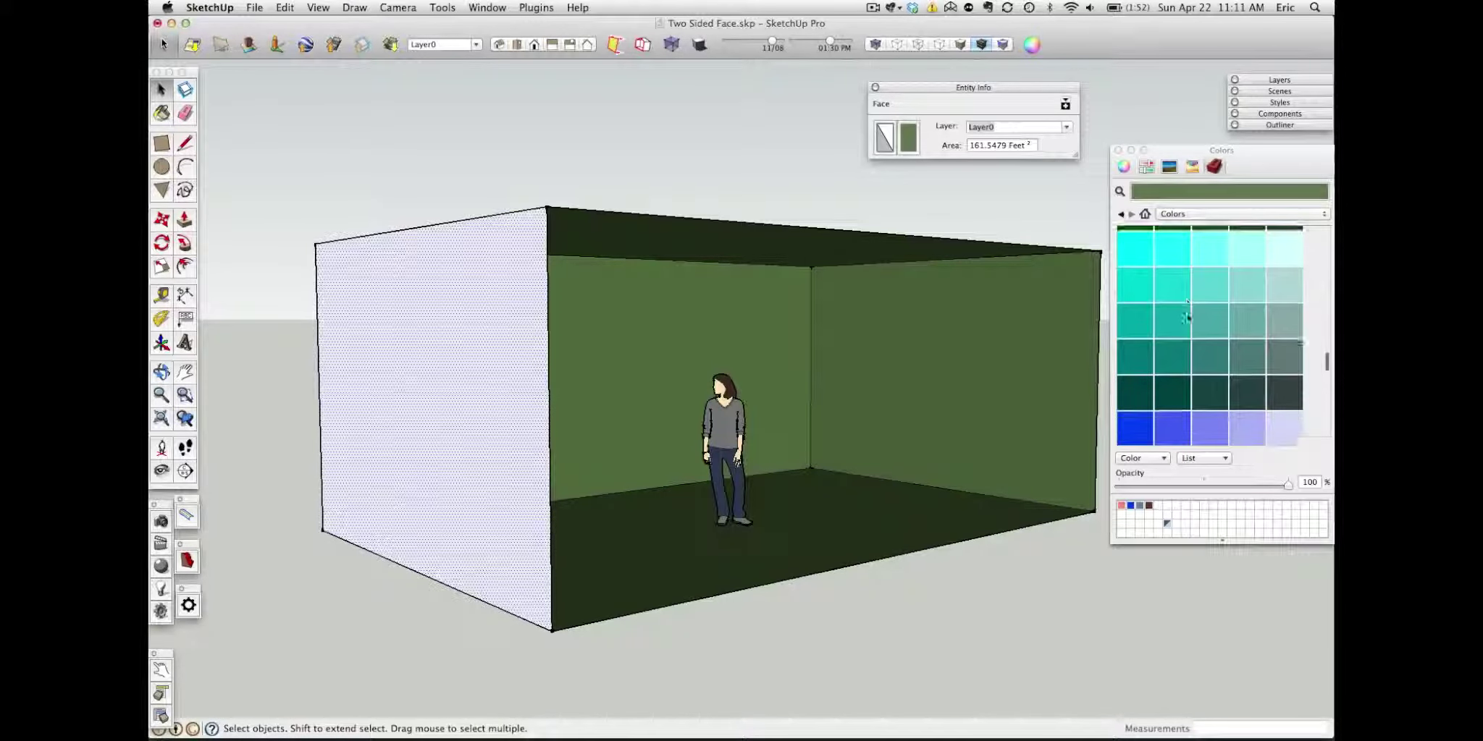
left_click_drag(1143, 352, 1285, 309)
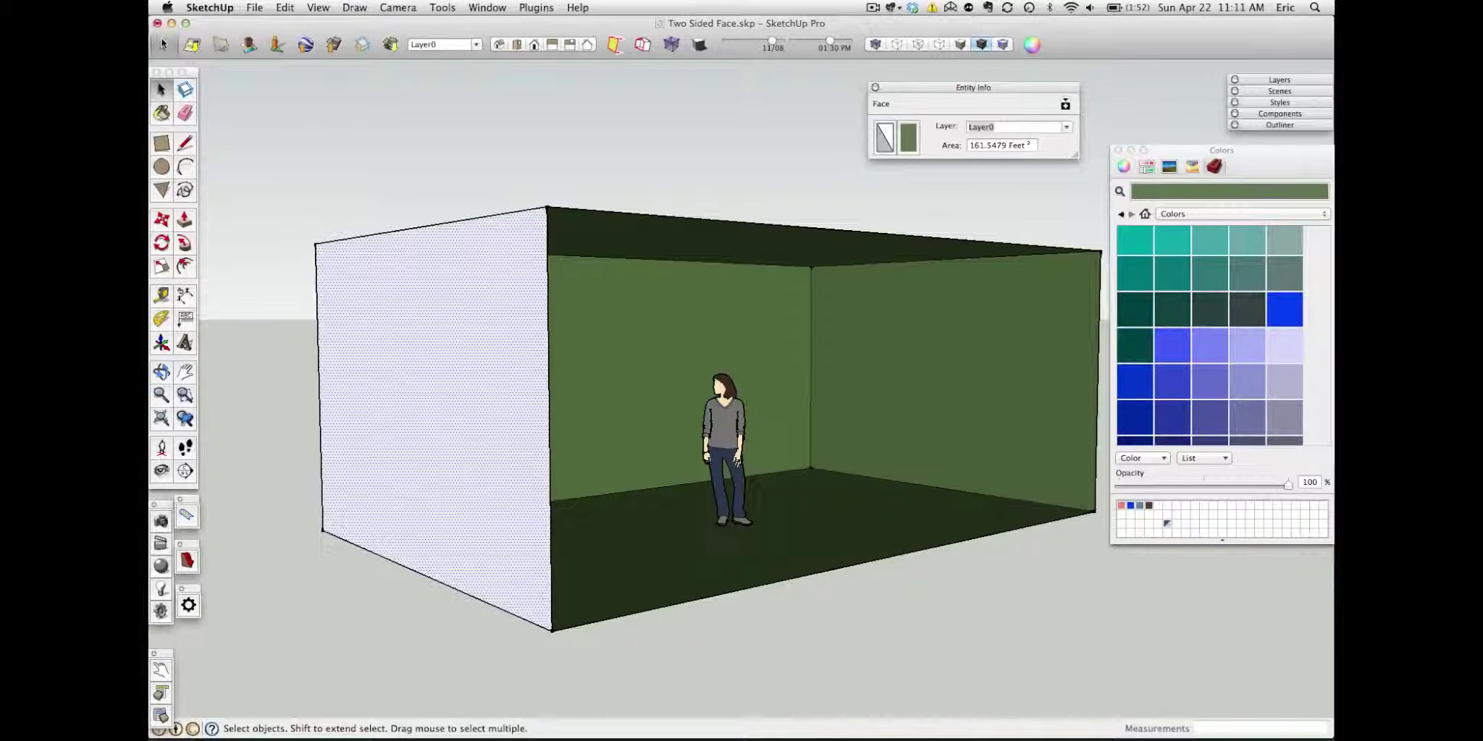
left_click(1138, 346)
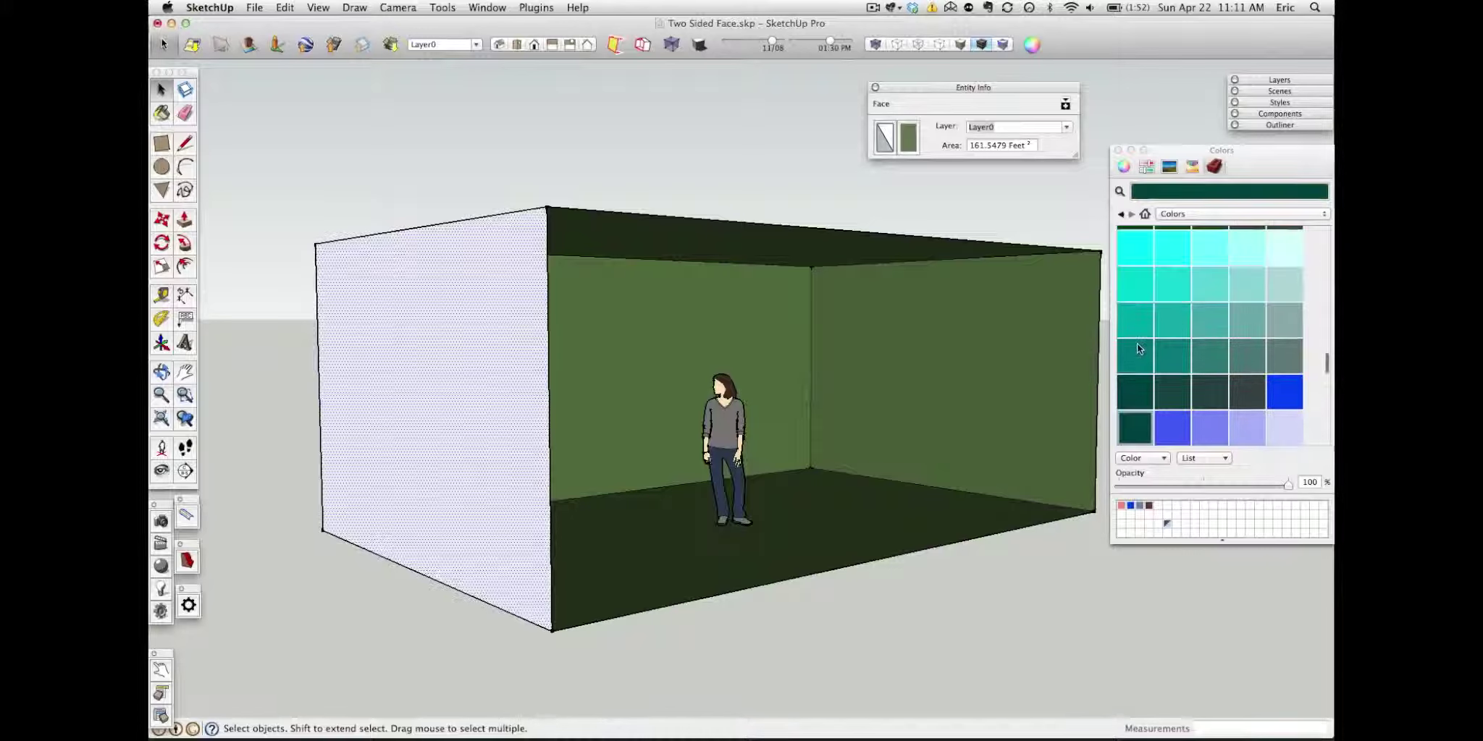
left_click(464, 324)
Paint the remaining outside faces of the box, including the top, back, right end and underside, dark teal.
mouse_move(464, 324)
middle_mouse_down()
mouse_move(482, 328)
mouse_move(474, 400)
mouse_move(503, 381)
mouse_move(374, 355)
mouse_move(294, 311)
middle_mouse_up()
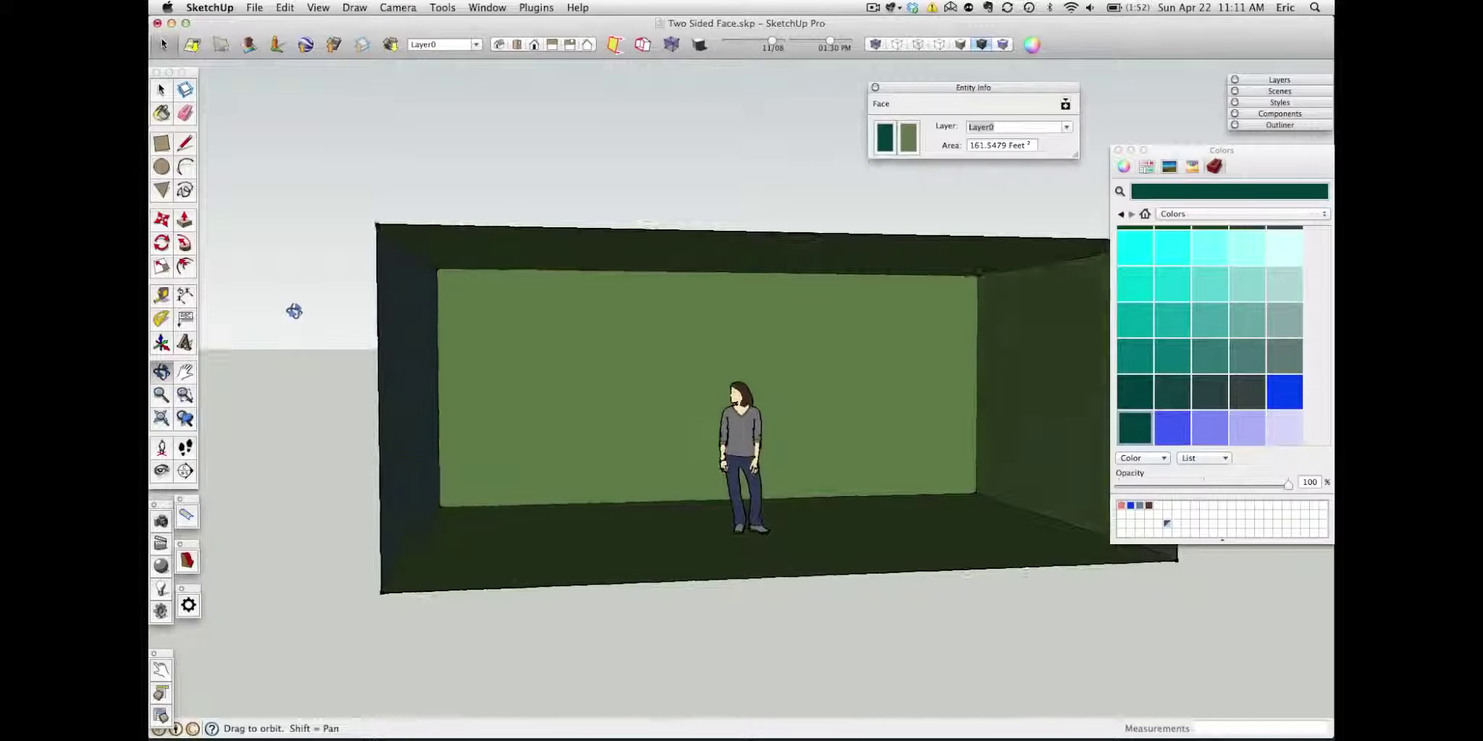
mouse_move(451, 351)
middle_mouse_down()
mouse_move(398, 367)
mouse_move(480, 415)
middle_mouse_up()
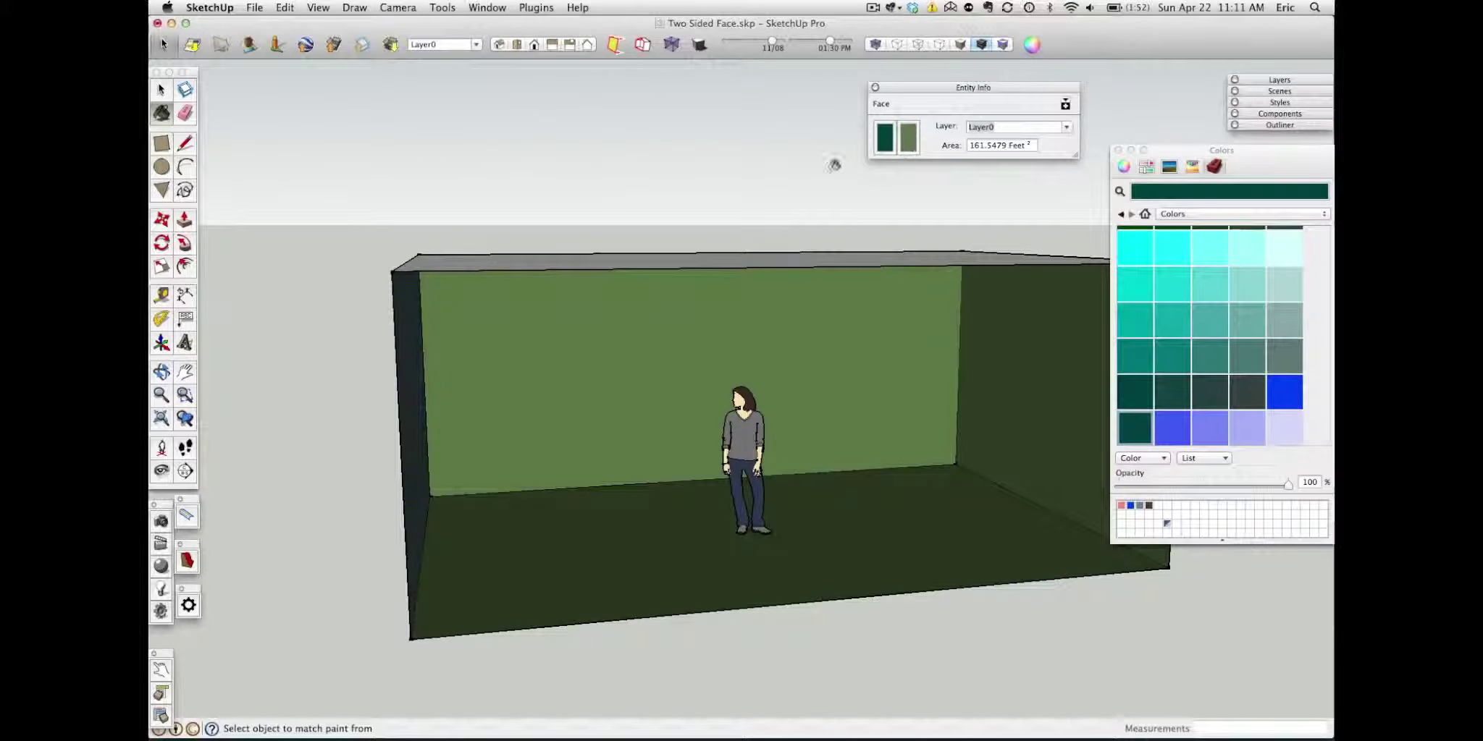
middle_click_drag(641, 199, 672, 284)
left_click(626, 282)
middle_click_drag(492, 295, 861, 319)
middle_click_drag(543, 291, 661, 351)
left_click(479, 325)
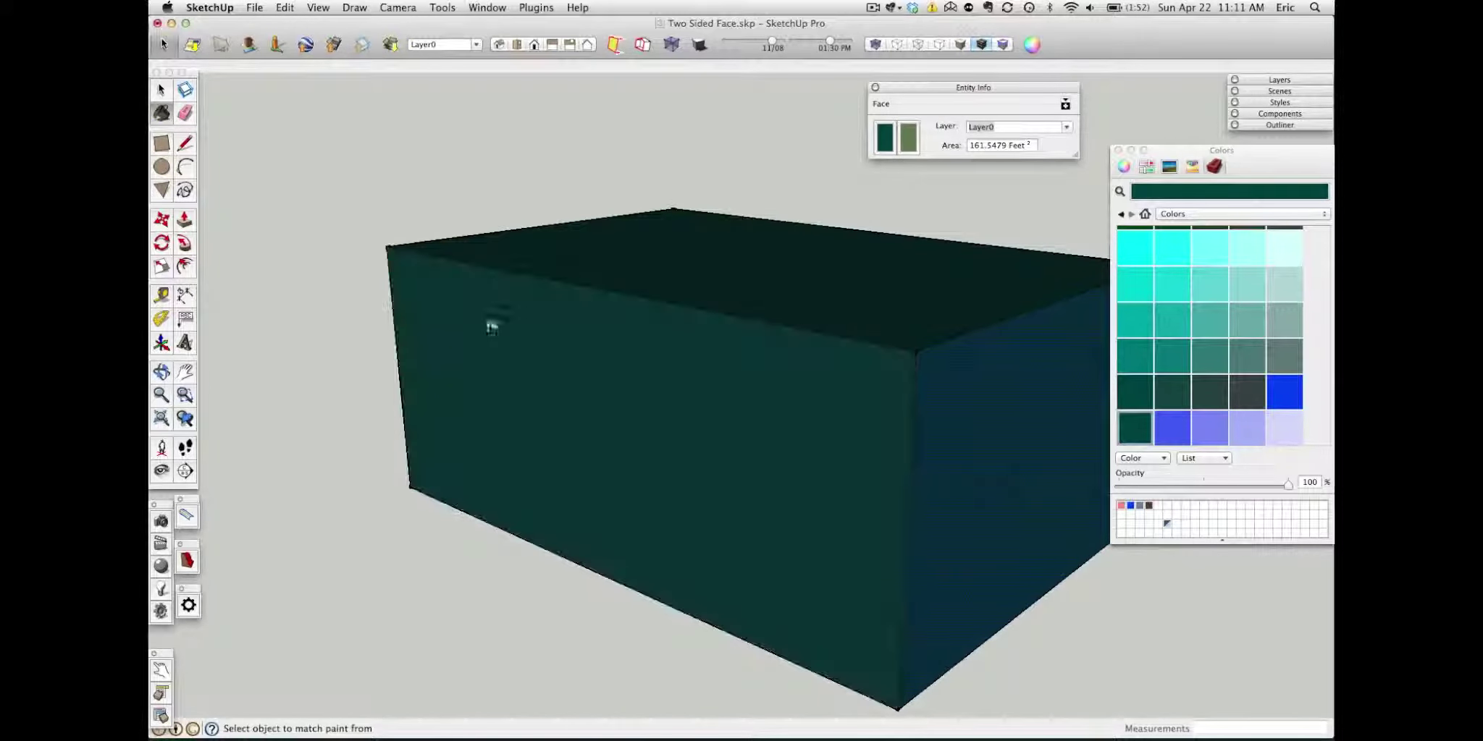
mouse_move(489, 321)
middle_mouse_down()
mouse_move(927, 361)
mouse_move(367, 427)
middle_mouse_up()
left_click(370, 431)
middle_click_drag(598, 544, 623, 189)
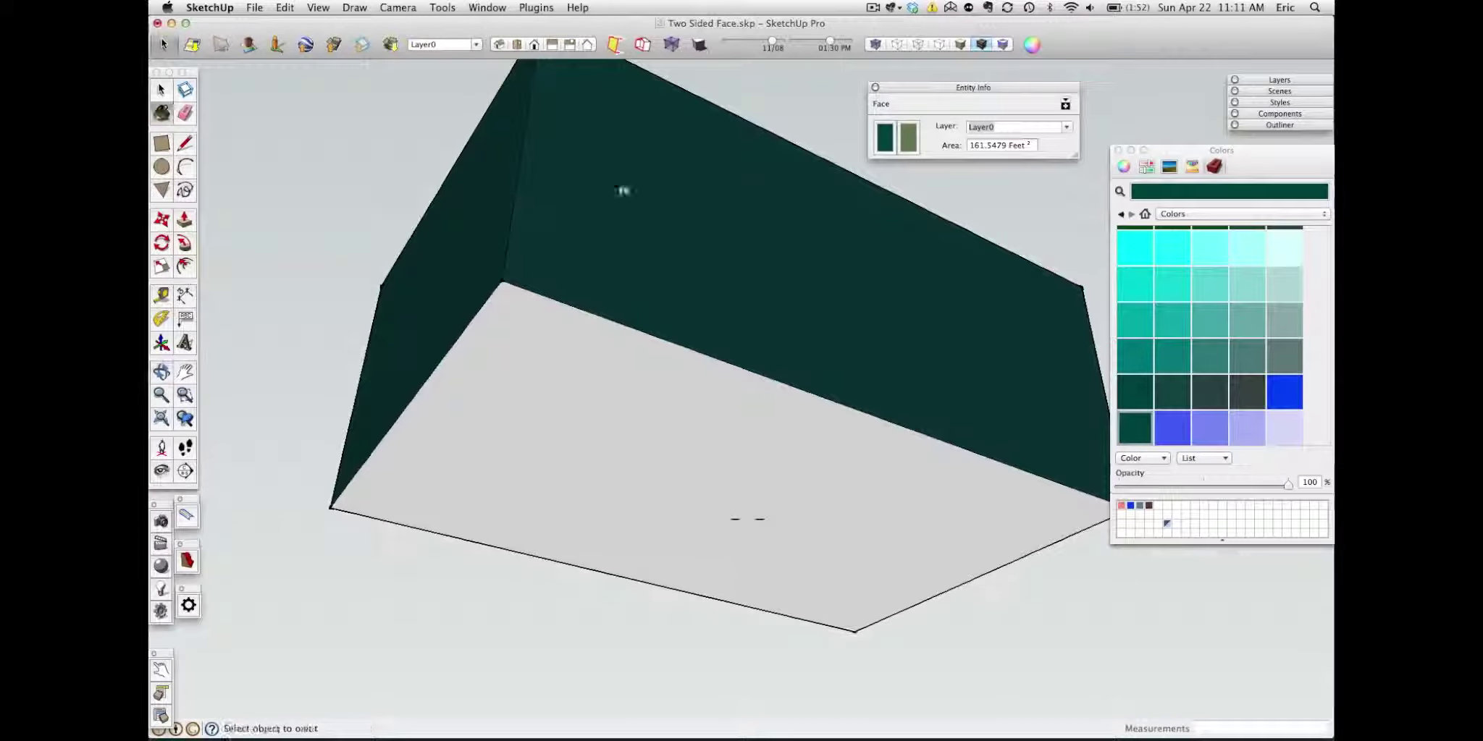
left_click(629, 387)
Select the front top edge of the open box to inspect its material in Entity Info.
middle_click_drag(629, 387, 804, 412)
middle_click_drag(442, 311, 911, 356)
key("space")
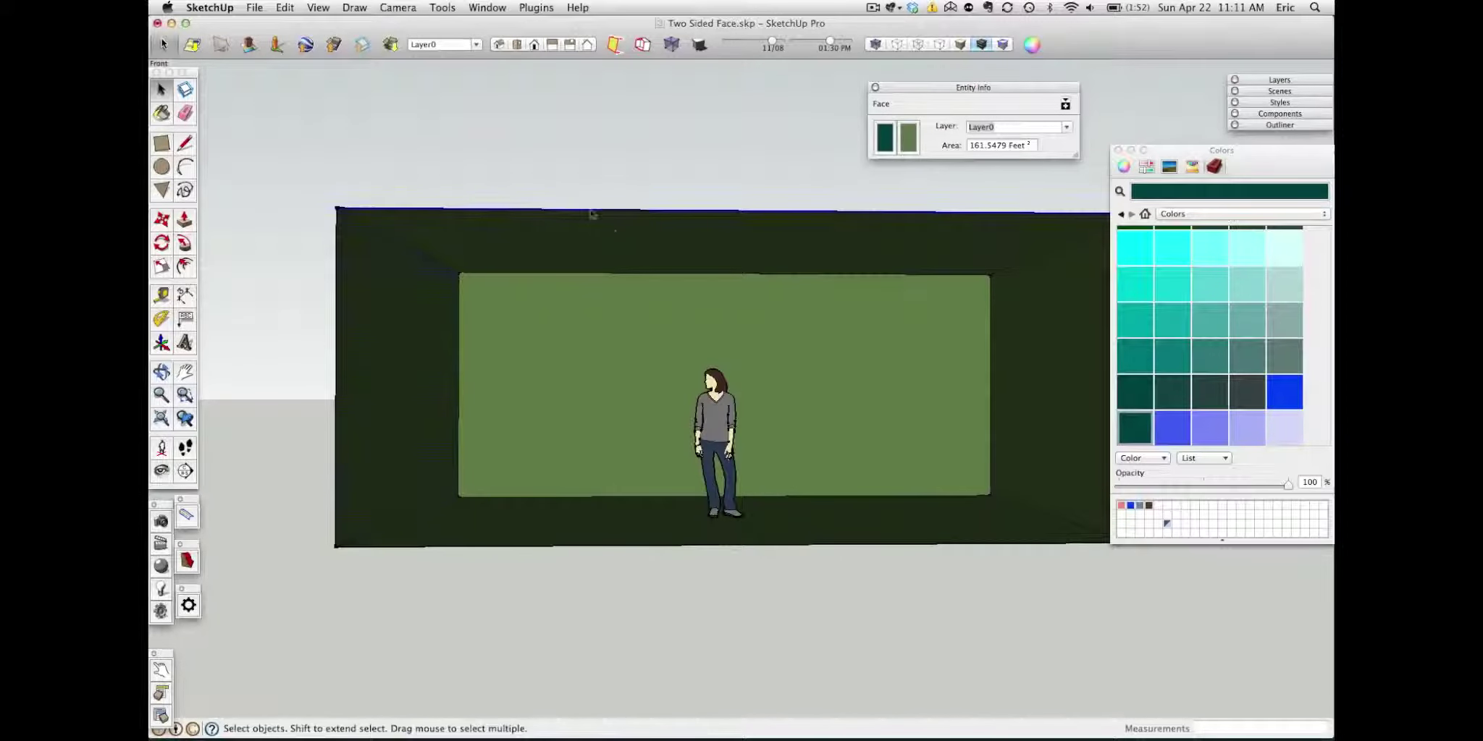
left_click(594, 211)
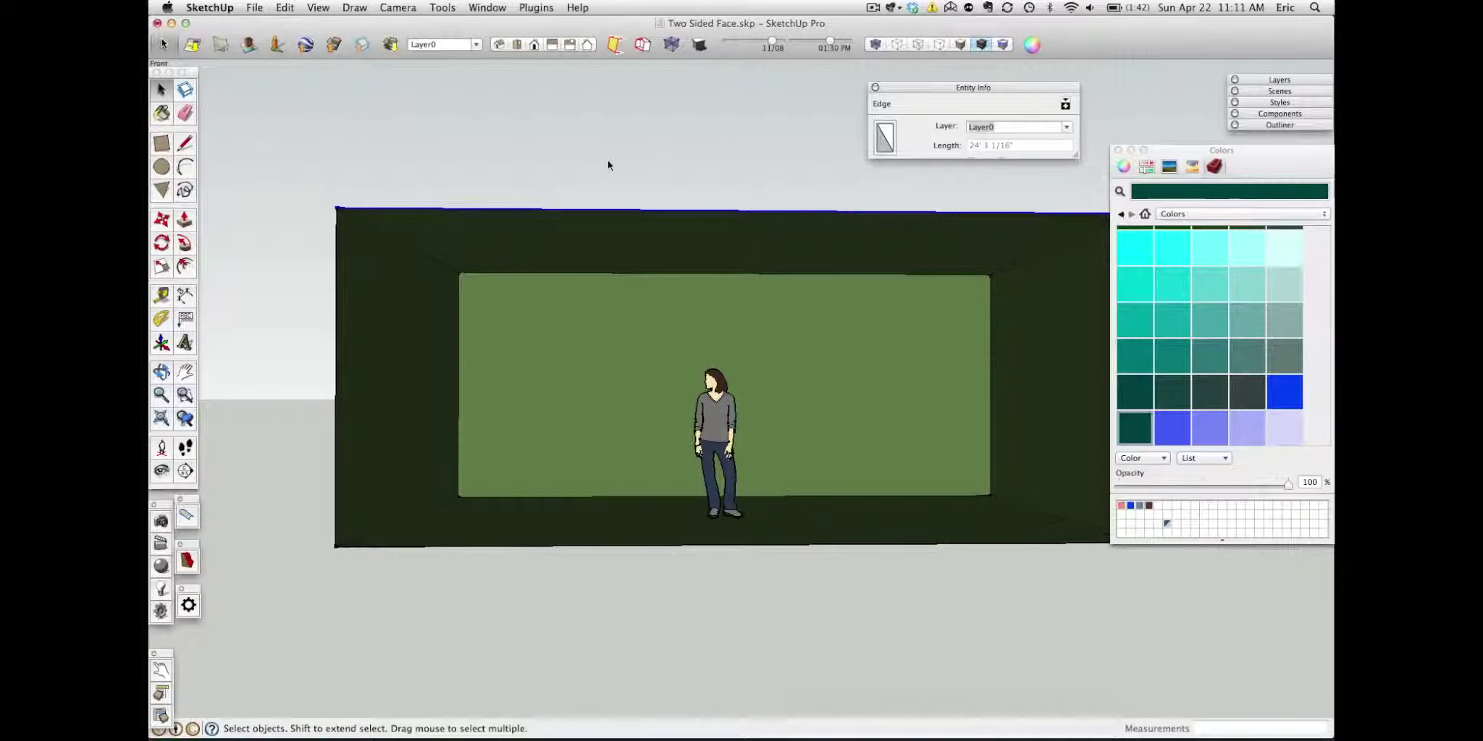
Pick the blue material from the Translucent library, set its opacity to 0 and paint the left wall's outside face.
left_click(1209, 214)
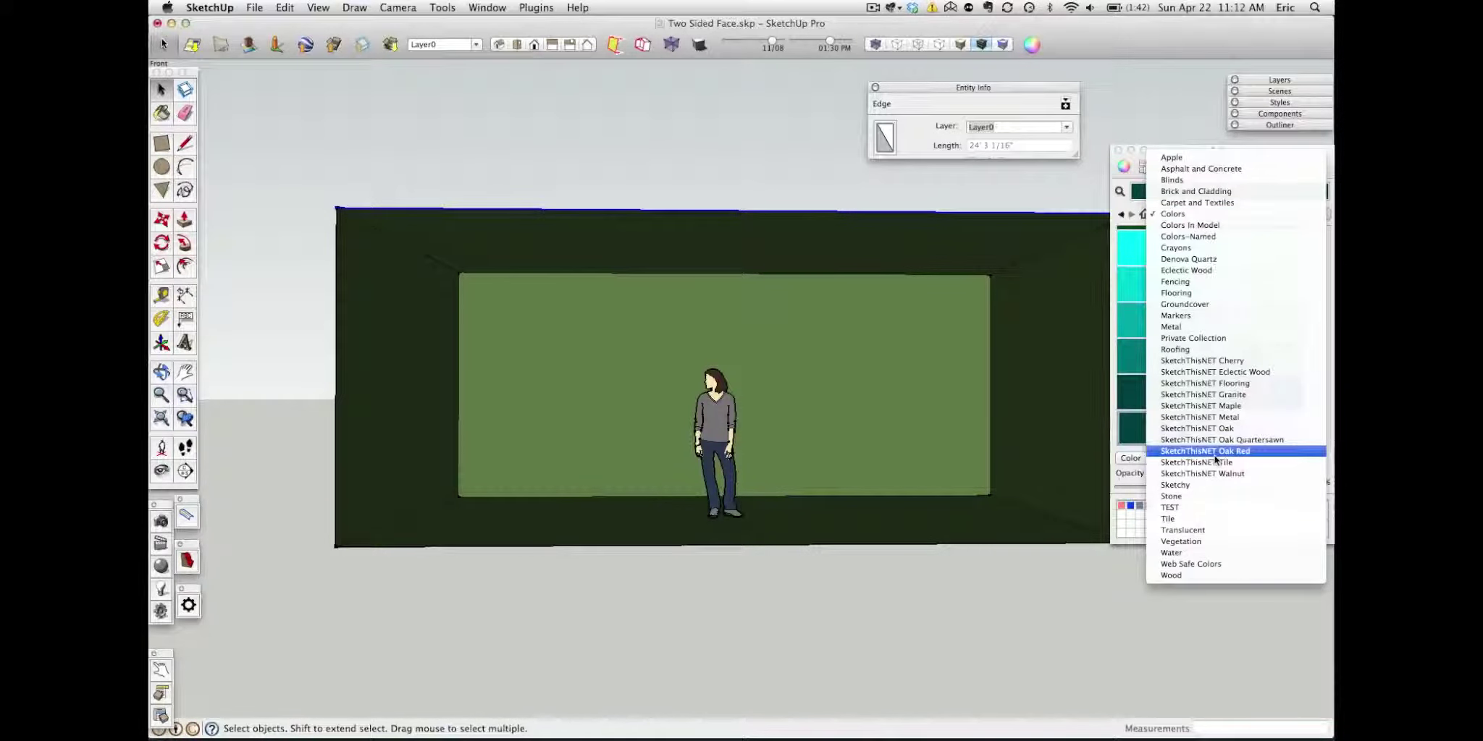
left_click(1214, 530)
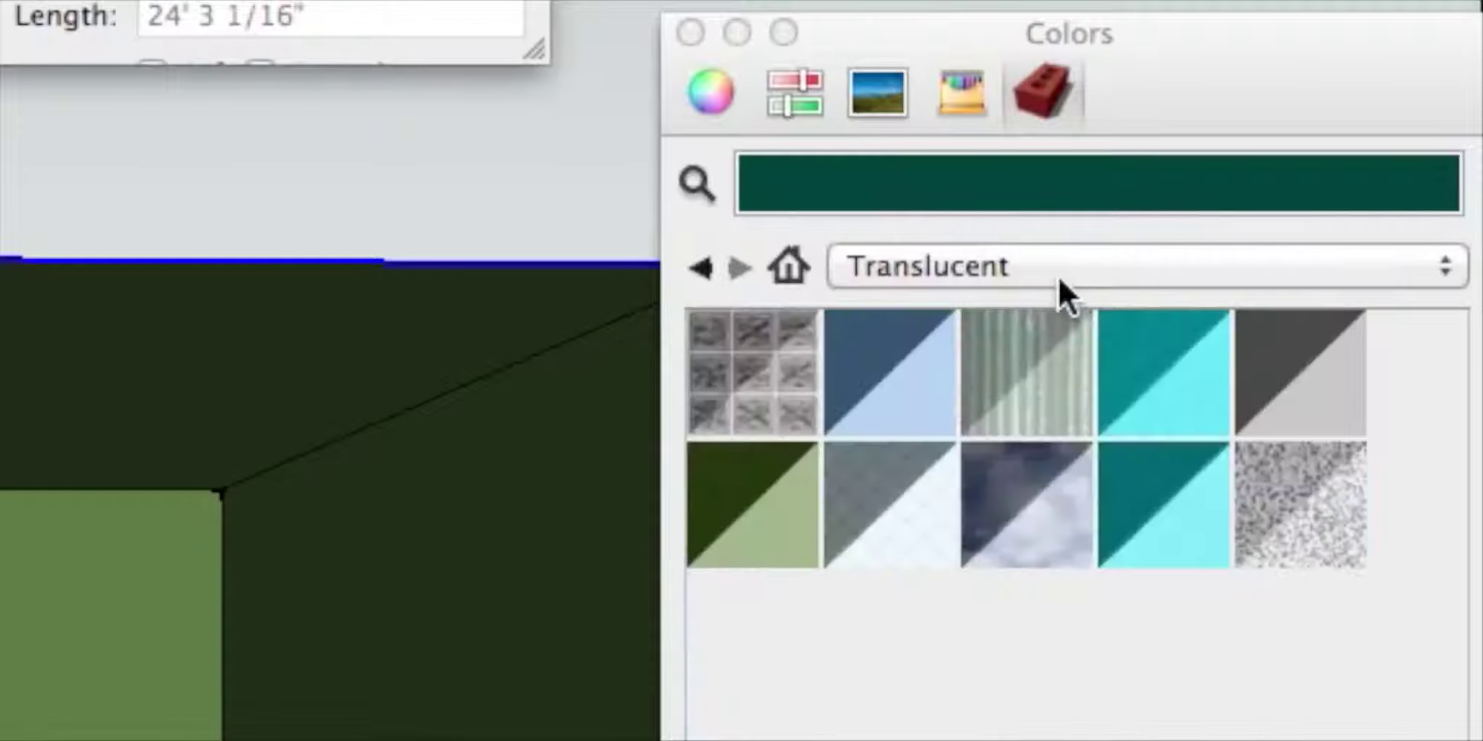
left_click(902, 362)
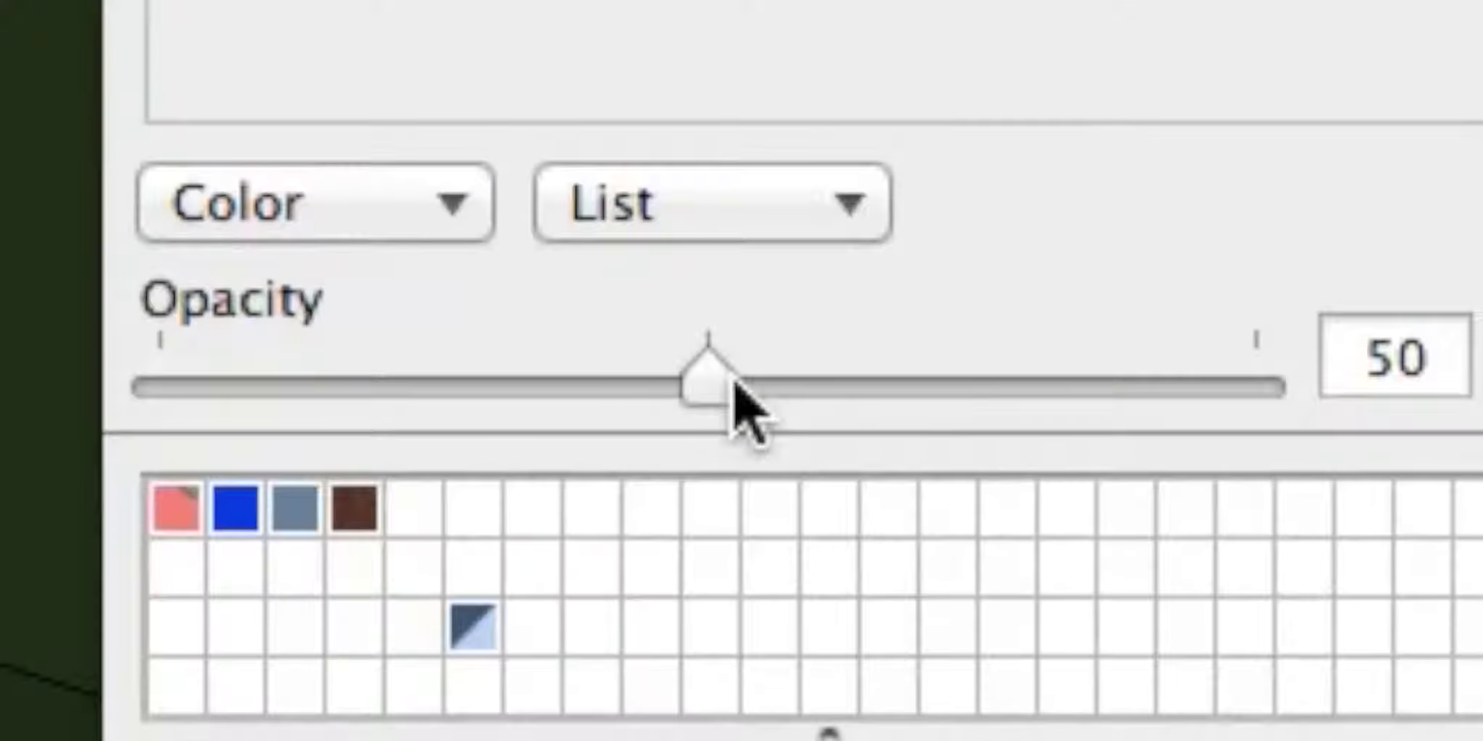
left_click_drag(733, 380, 94, 398)
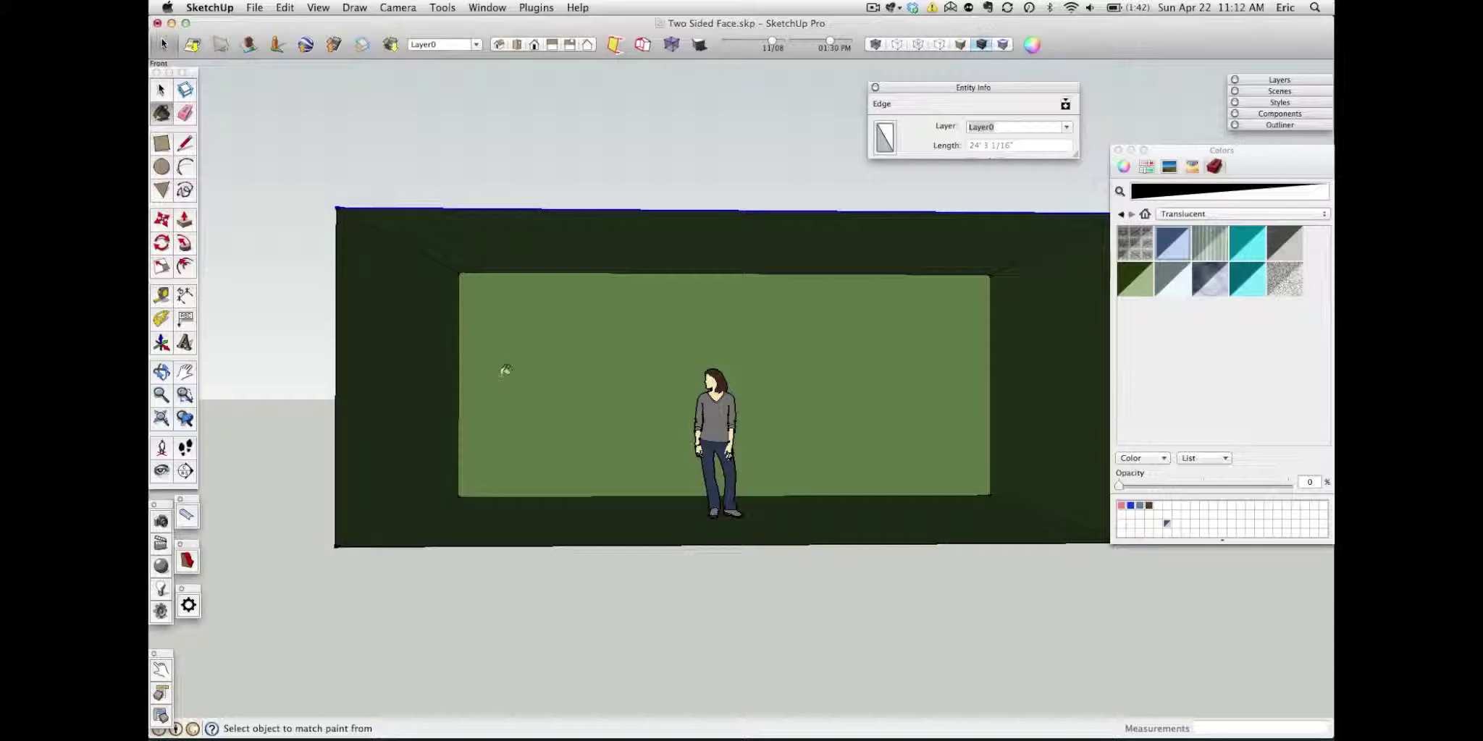
mouse_move(496, 371)
middle_mouse_down()
mouse_move(539, 344)
mouse_move(824, 389)
middle_mouse_up()
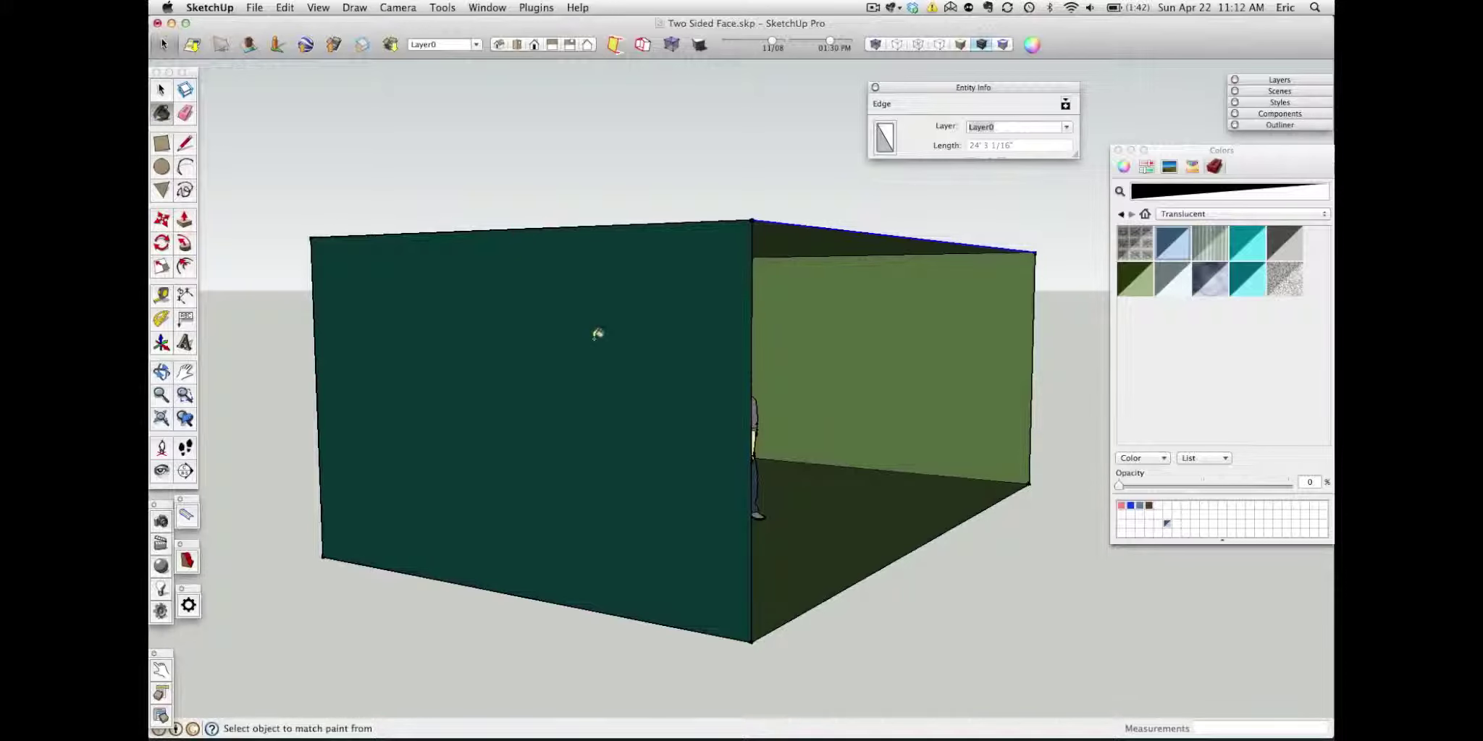
left_click(467, 363)
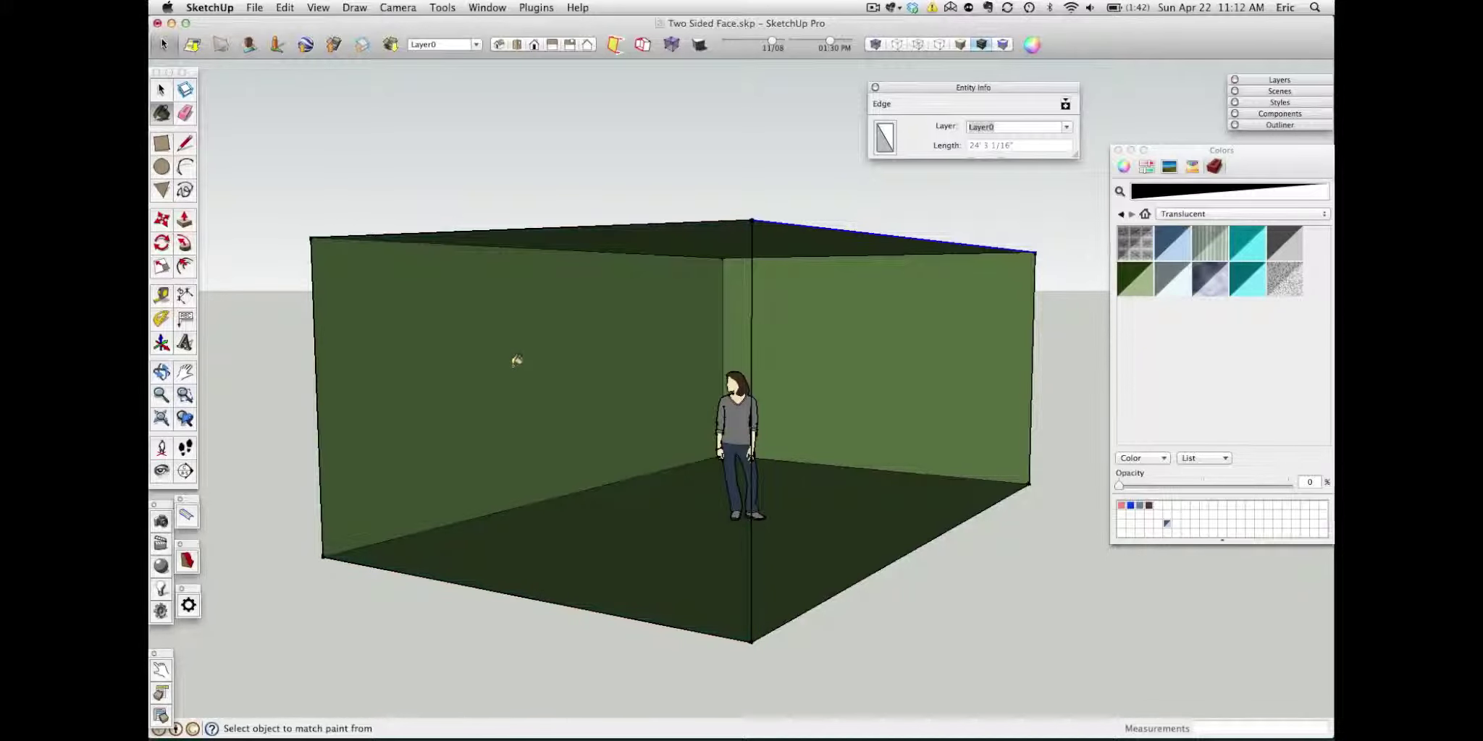
middle_click_drag(516, 361, 452, 395)
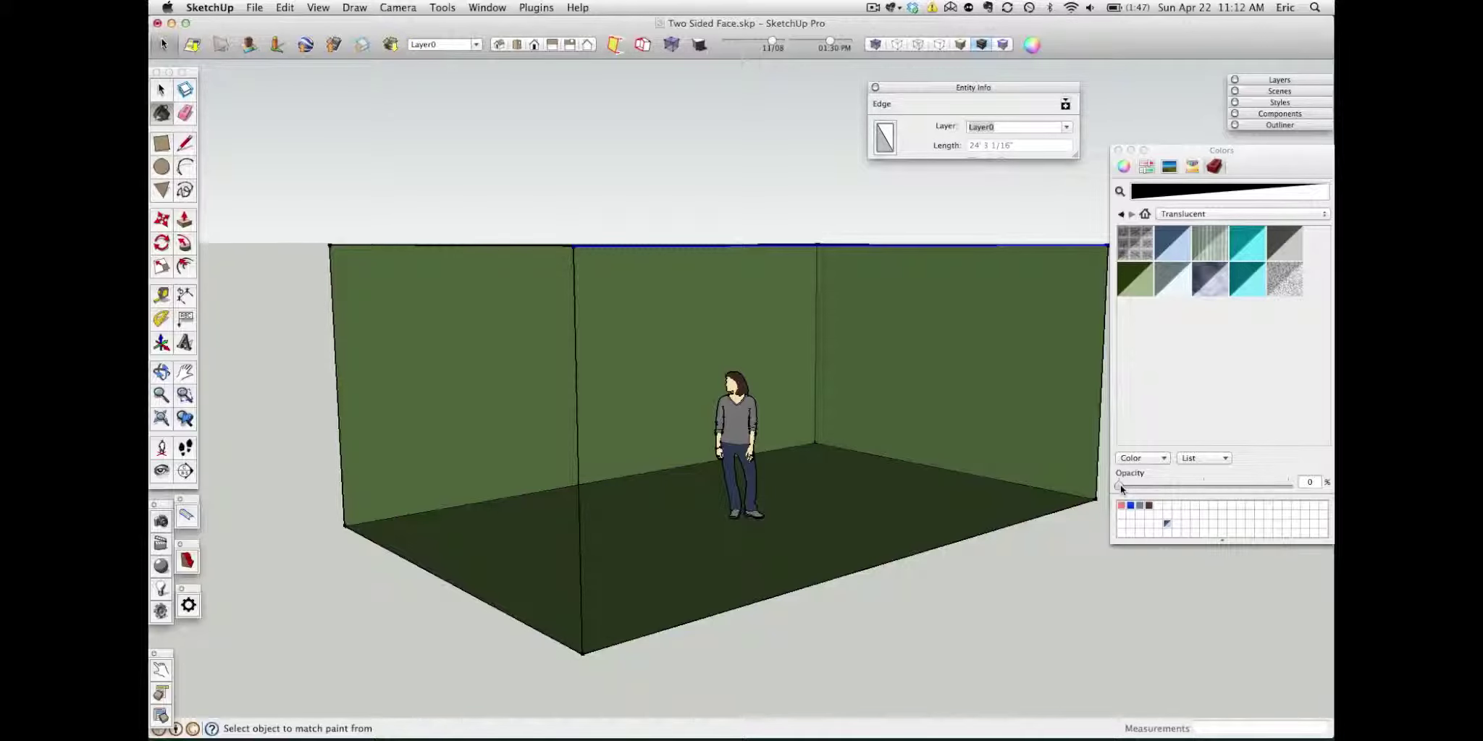
Set the translucent material's opacity to 10 and paint the outside faces of the top, back wall and right end wall.
left_click_drag(1121, 488, 1135, 487)
left_click(499, 359)
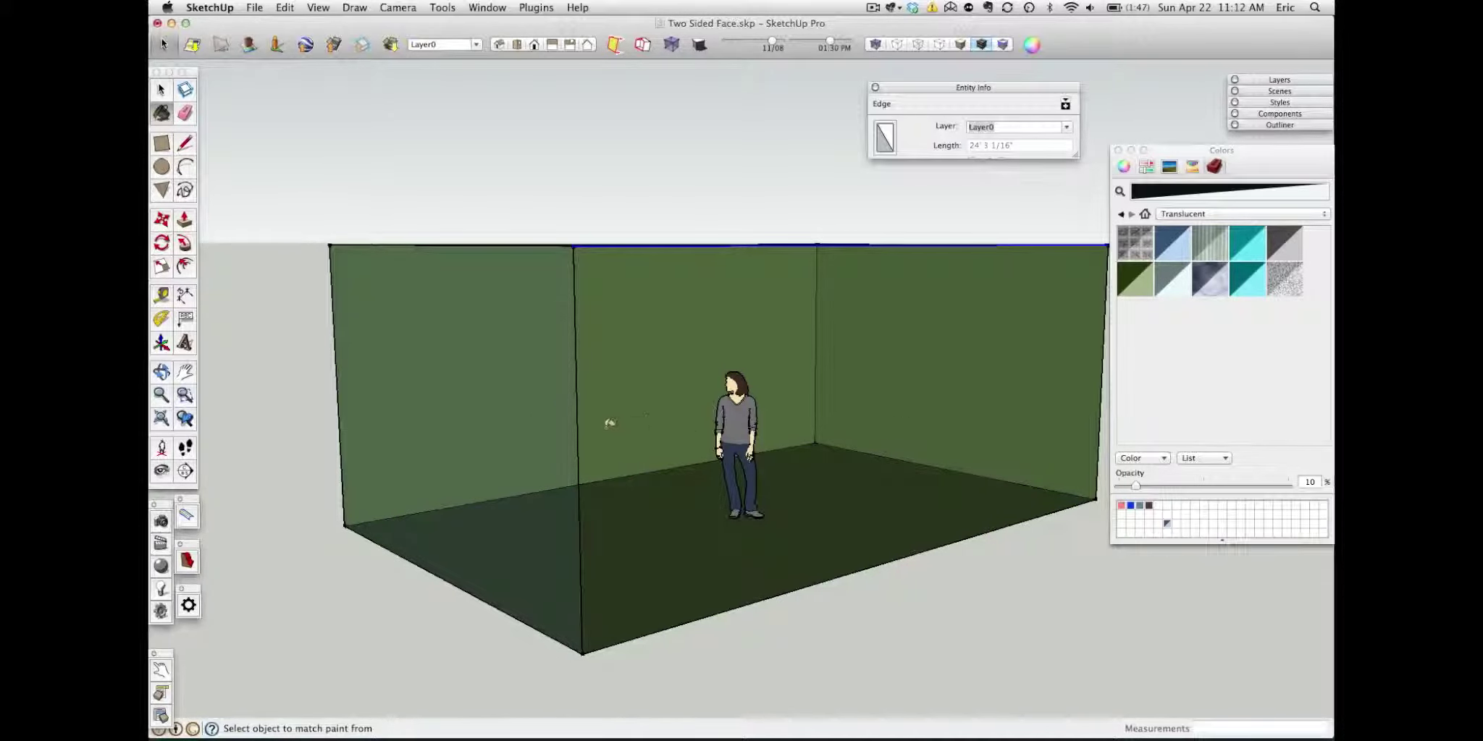
key("space")
mouse_move(608, 384)
middle_mouse_down()
mouse_move(708, 383)
mouse_move(678, 404)
middle_mouse_up()
mouse_move(782, 401)
middle_mouse_down()
mouse_move(593, 400)
mouse_move(375, 350)
mouse_move(870, 496)
mouse_move(887, 319)
mouse_move(854, 362)
mouse_move(1003, 404)
middle_mouse_up()
key("b")
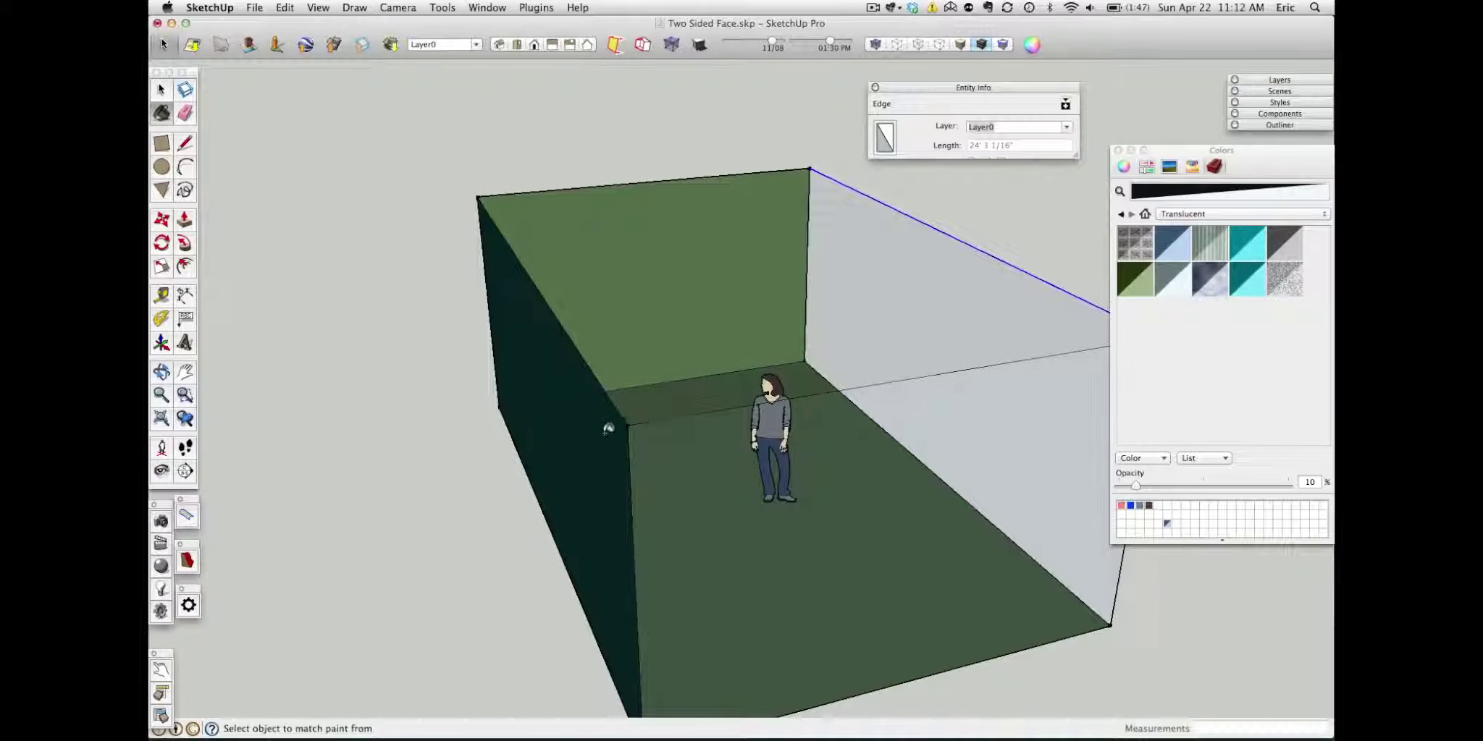
left_click(607, 428)
middle_click_drag(606, 429, 920, 421)
middle_click_drag(447, 400, 782, 426)
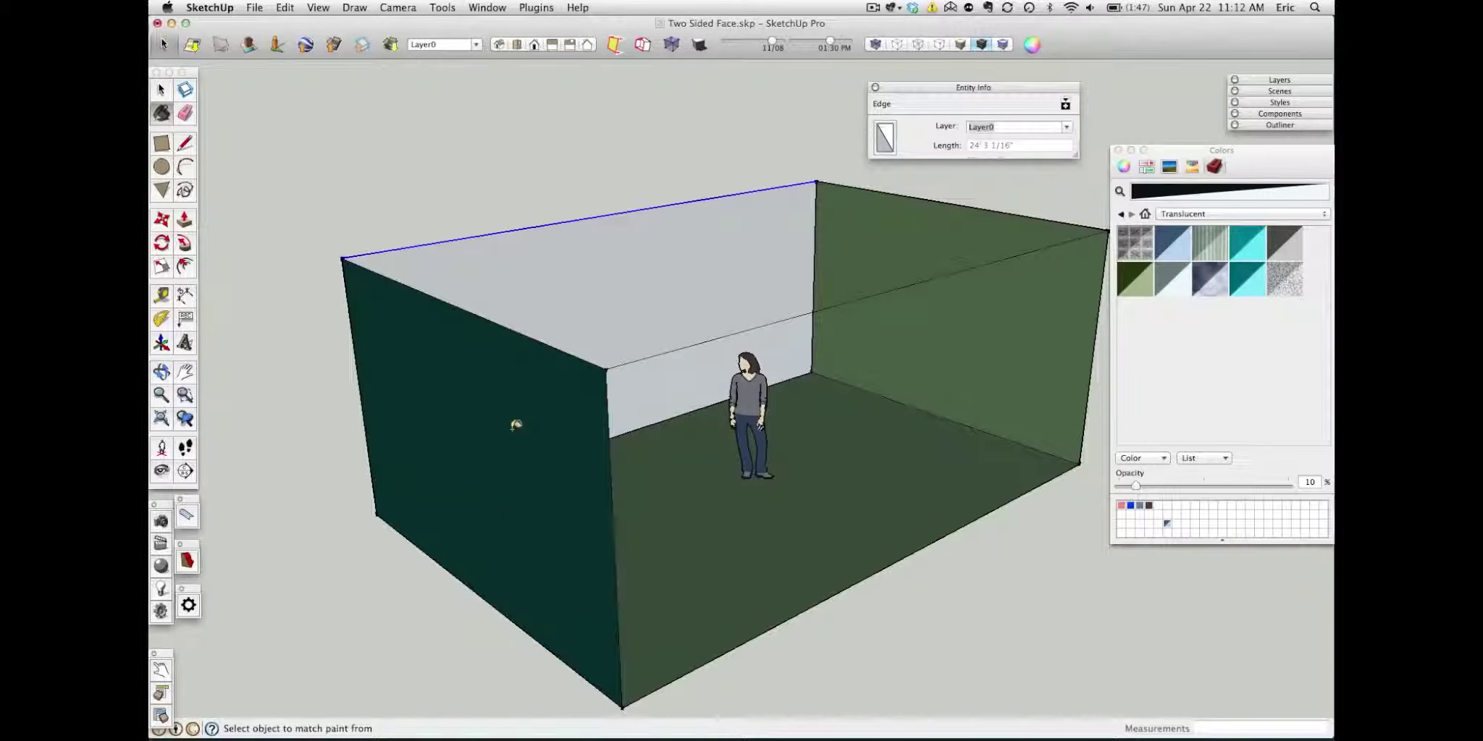
left_click(515, 425)
Clear the selection and examine the green interior through the translucent outside faces from several angles.
middle_click_drag(478, 376, 705, 345)
middle_click_drag(419, 365, 702, 358)
key("super+3")
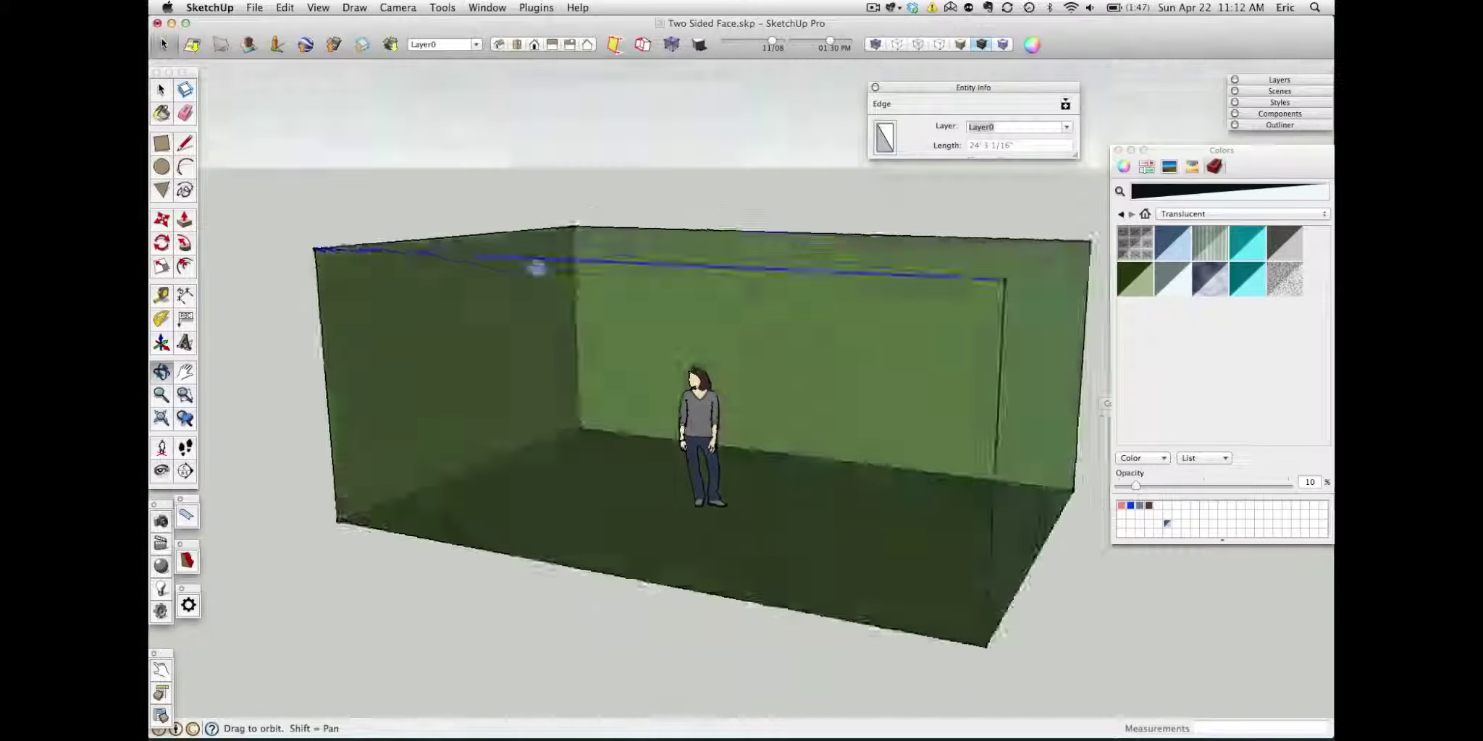
key("space")
left_click(706, 155)
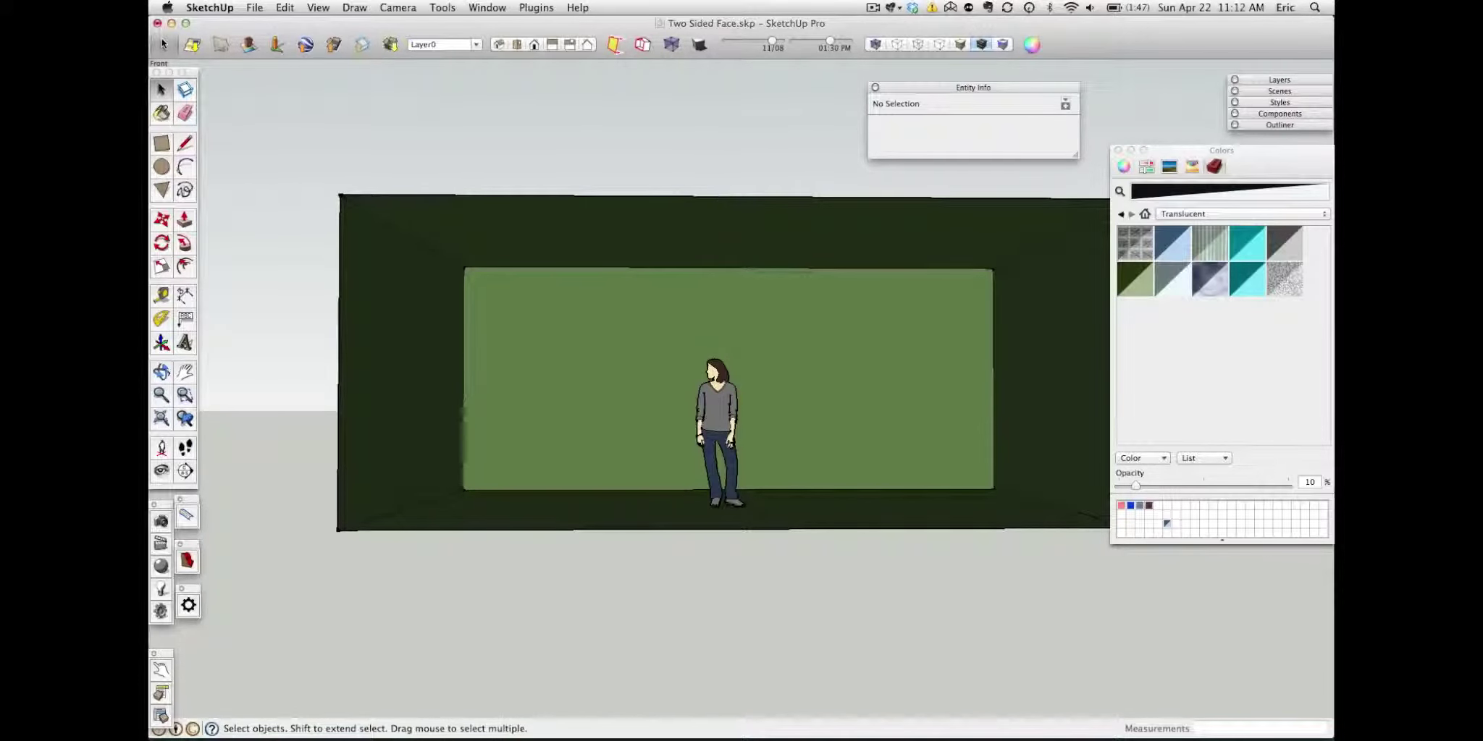
key("o")
left_click_drag(414, 265, 633, 432)
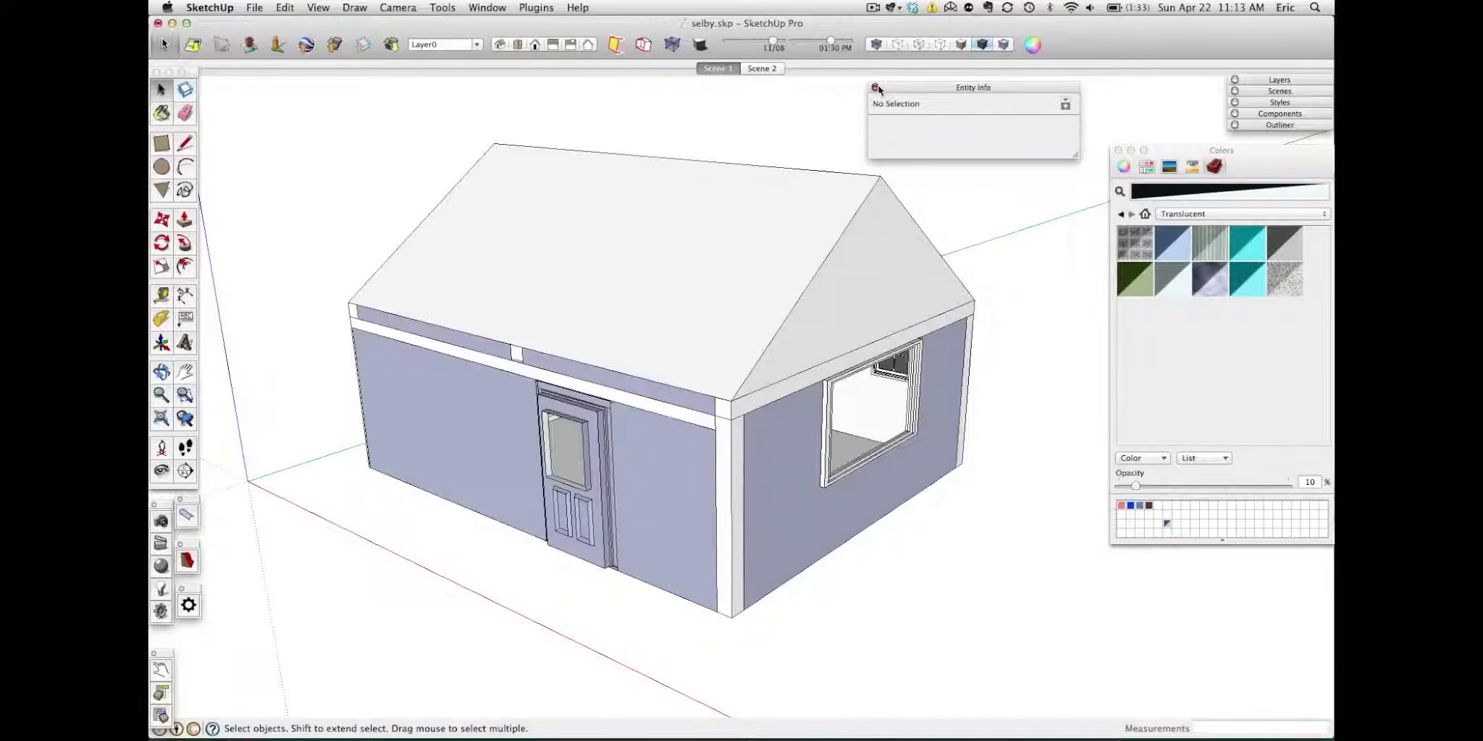
In the selby.skp house model, close the entity info and delete the roof to expose the kitchen interior.
left_click(875, 87)
middle_click_drag(963, 241, 720, 216)
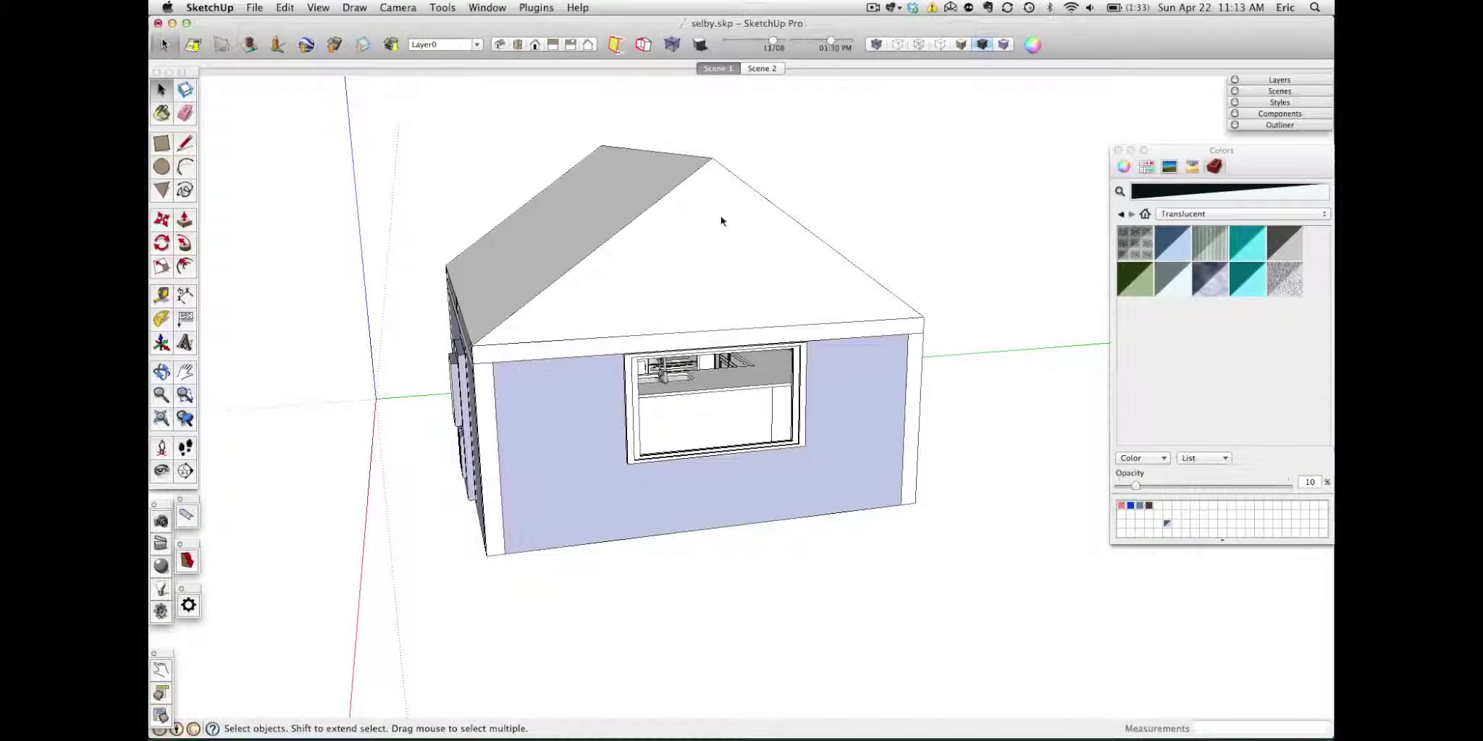
middle_click_drag(658, 235, 867, 377)
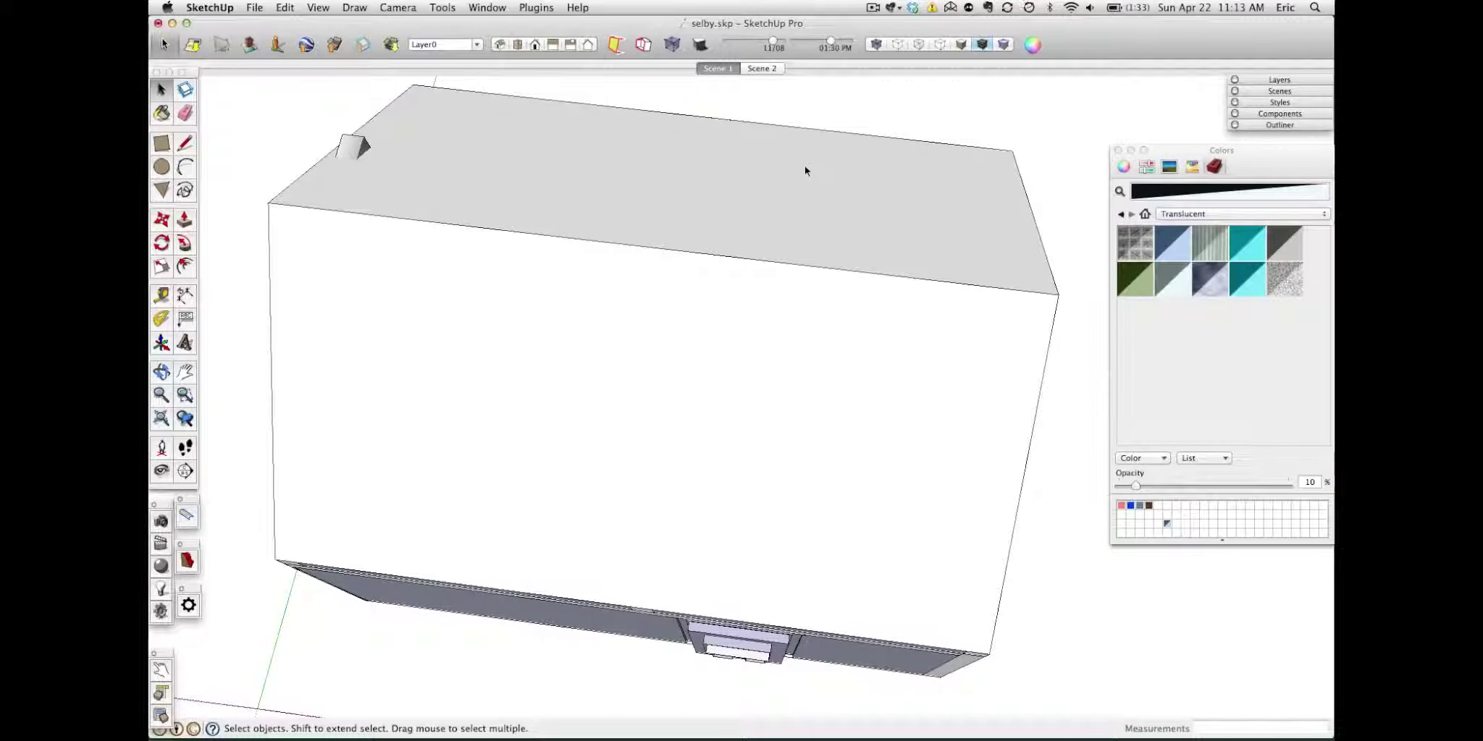
left_click(685, 228)
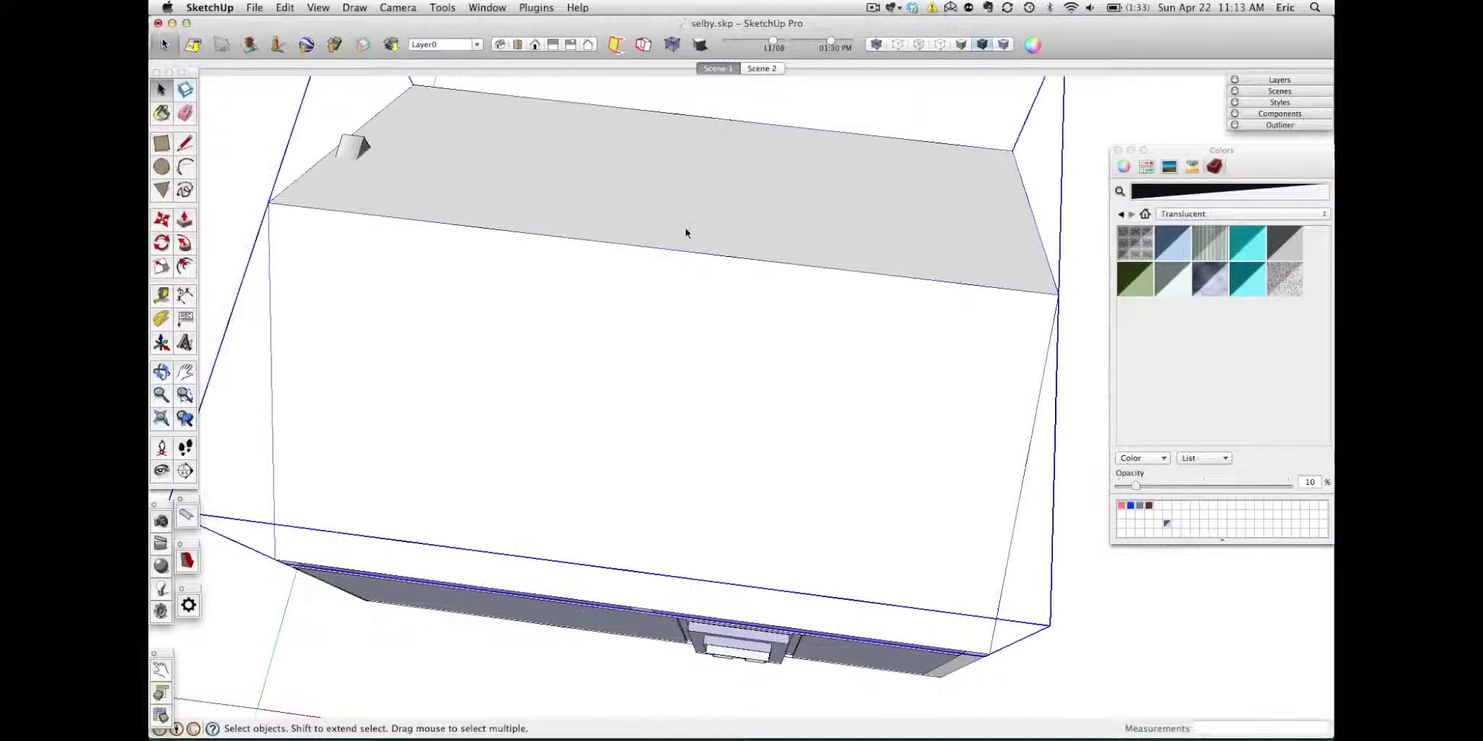
key("Delete")
middle_click_drag(685, 223, 690, 163)
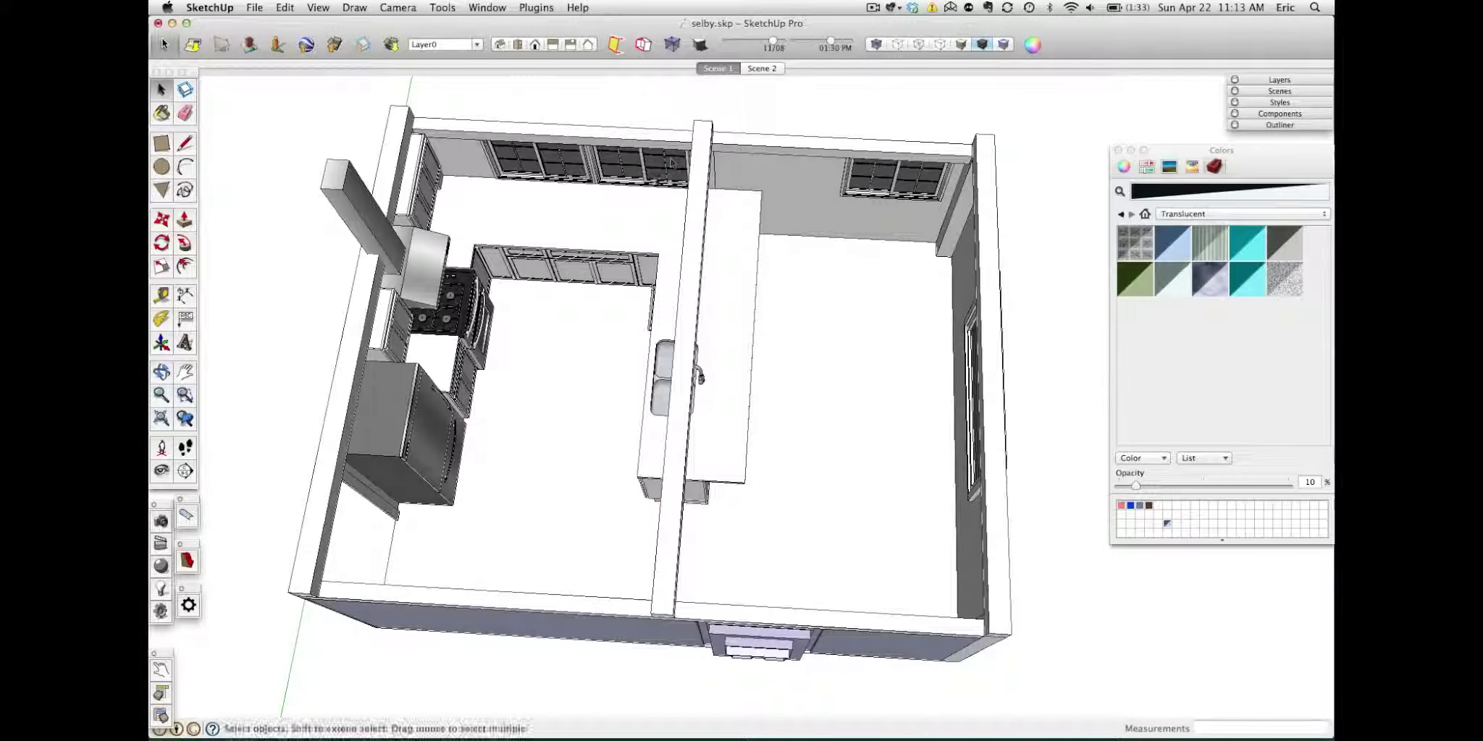
Switch to Scene 2 and look around the roofless kitchen from inside the room.
left_click(768, 68)
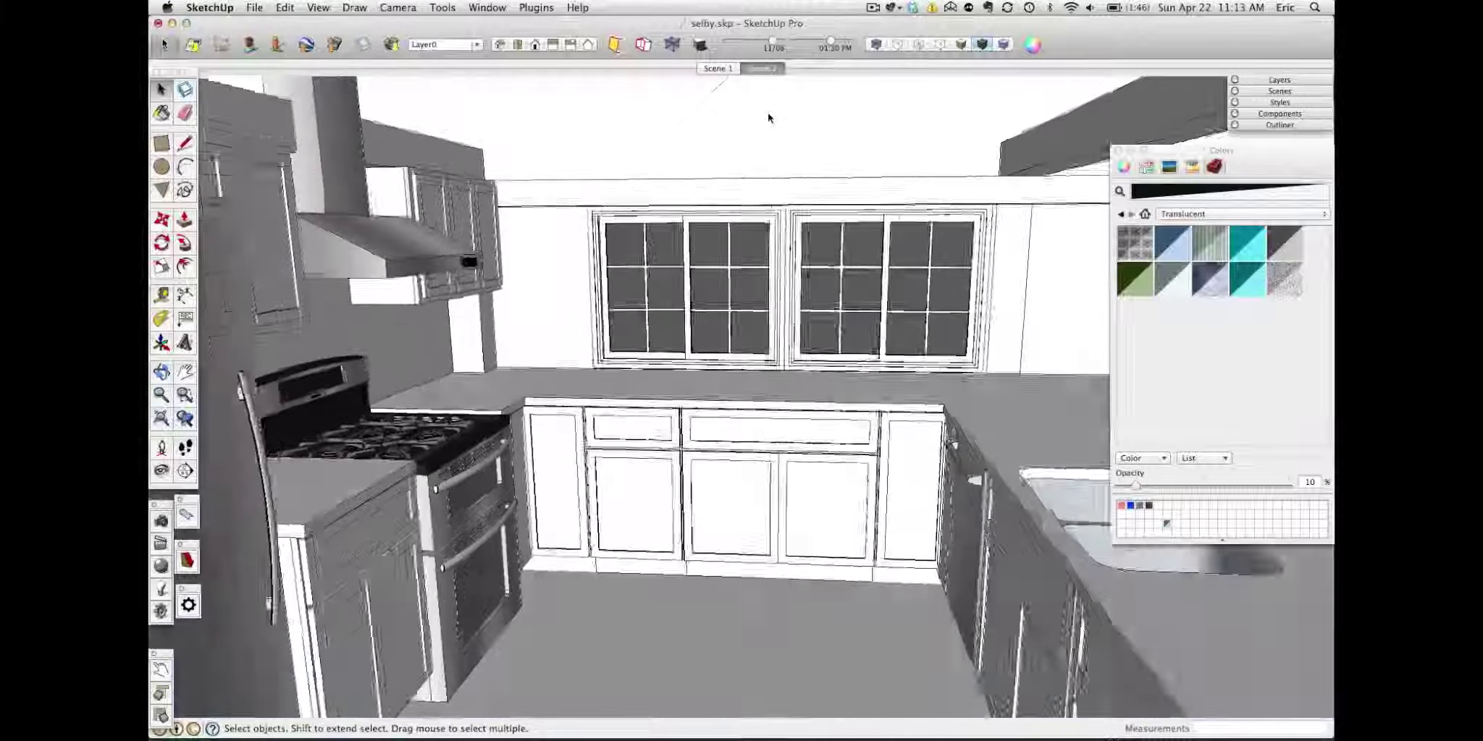
left_click(161, 470)
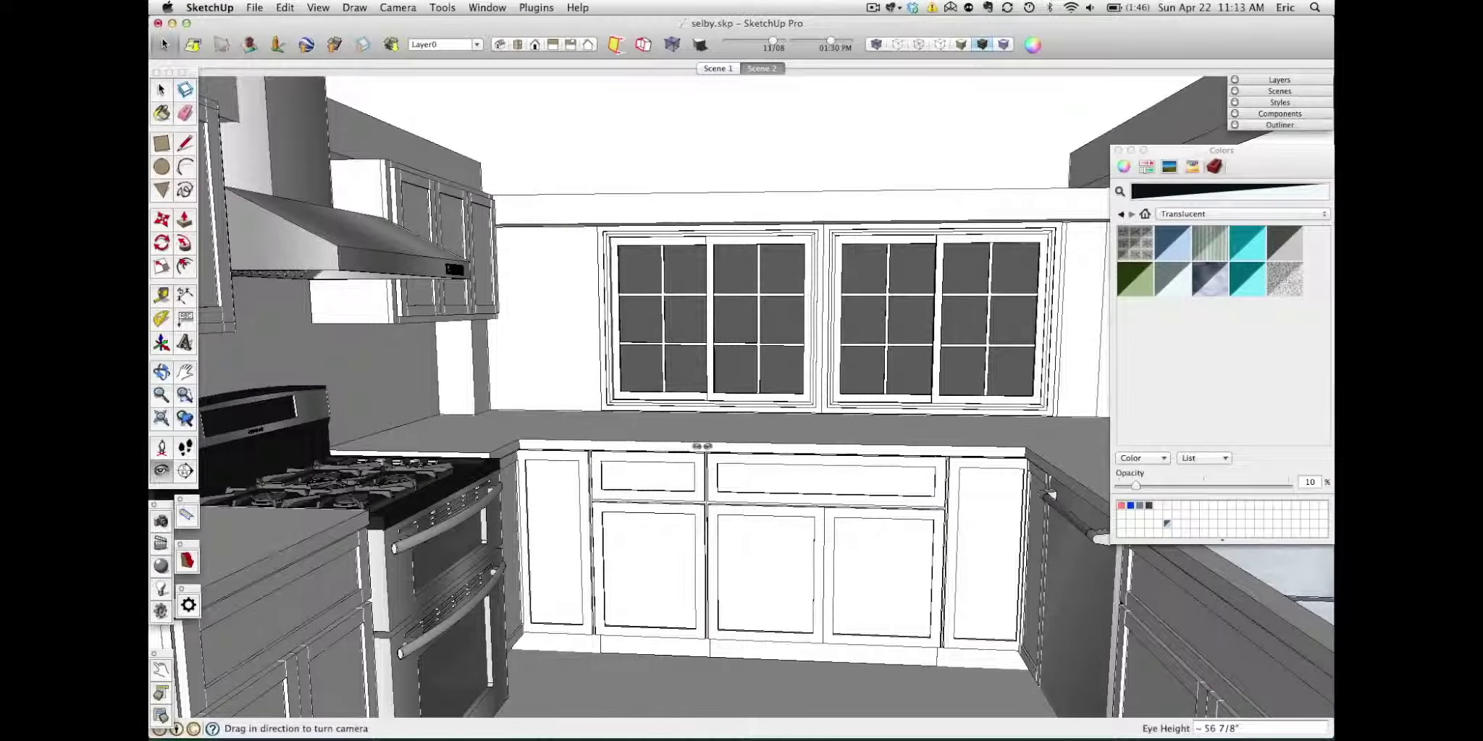
left_click_drag(703, 446, 787, 439)
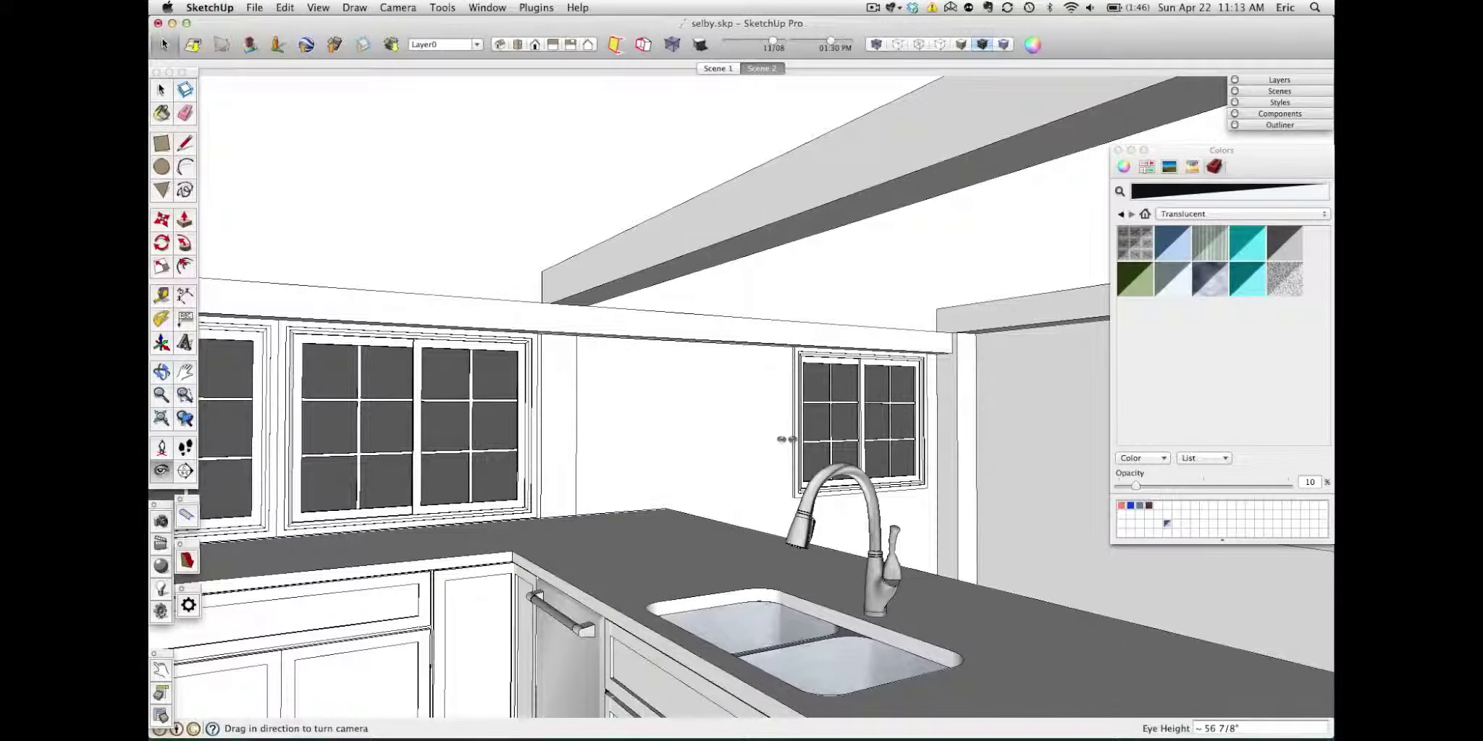
Return to Scene 1, open the roof group for editing and select its front slope.
left_click(712, 71)
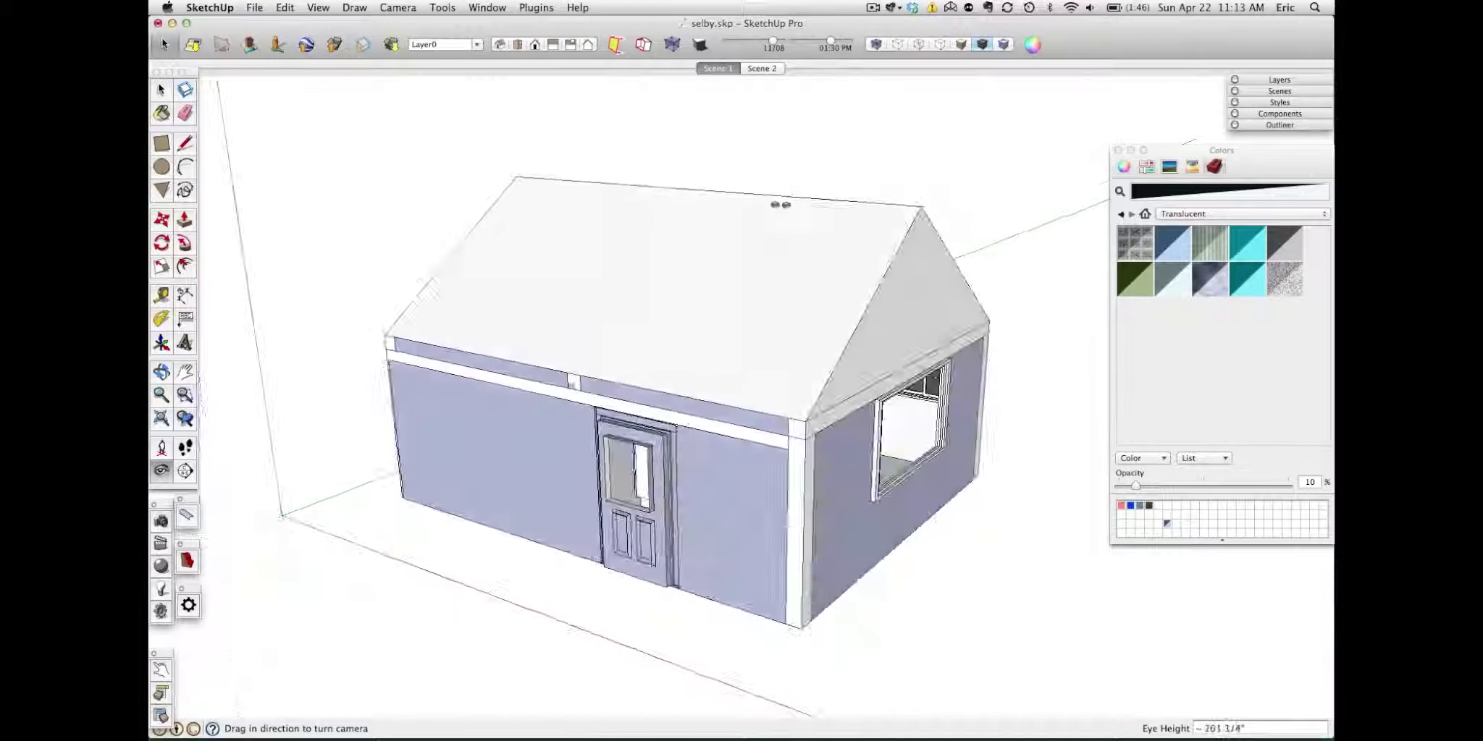
key("space")
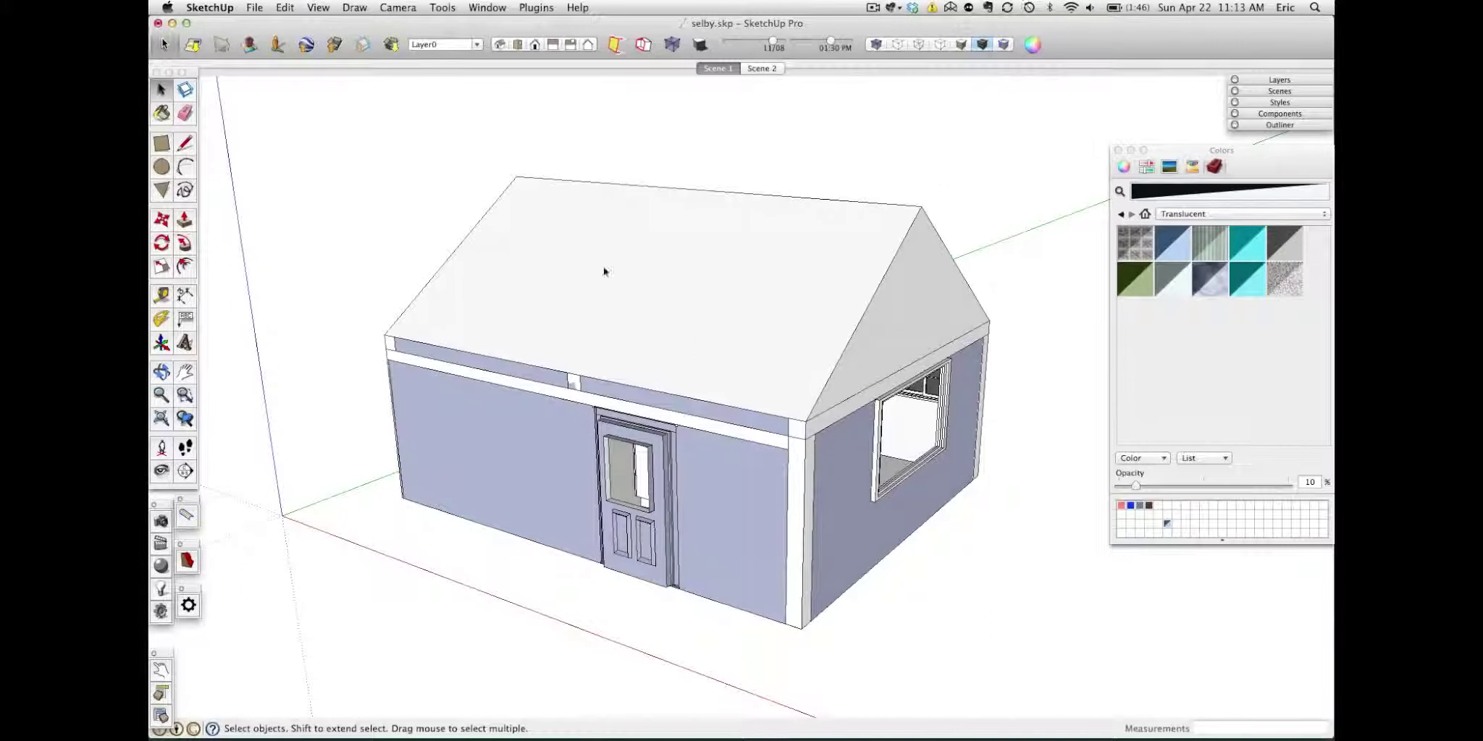
double_click(708, 267)
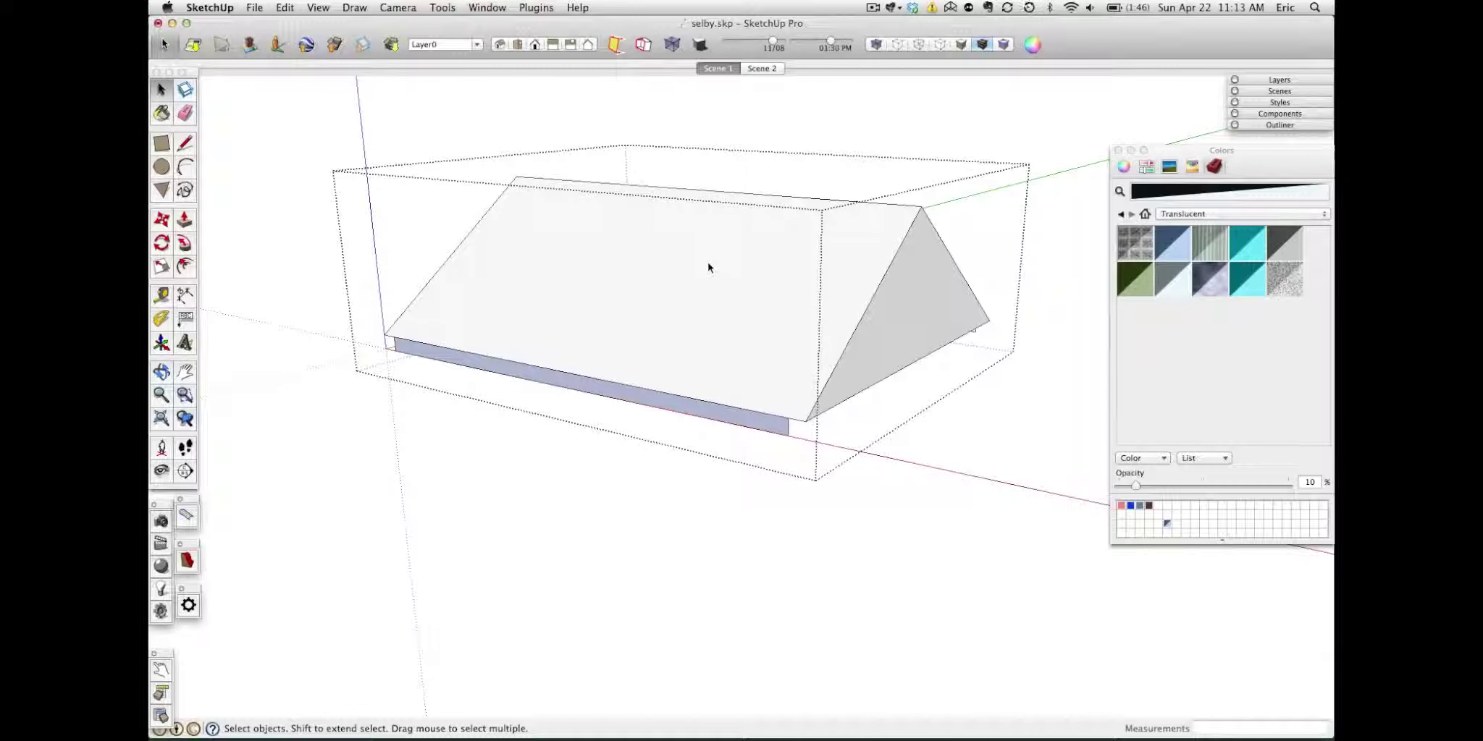
left_click(708, 267)
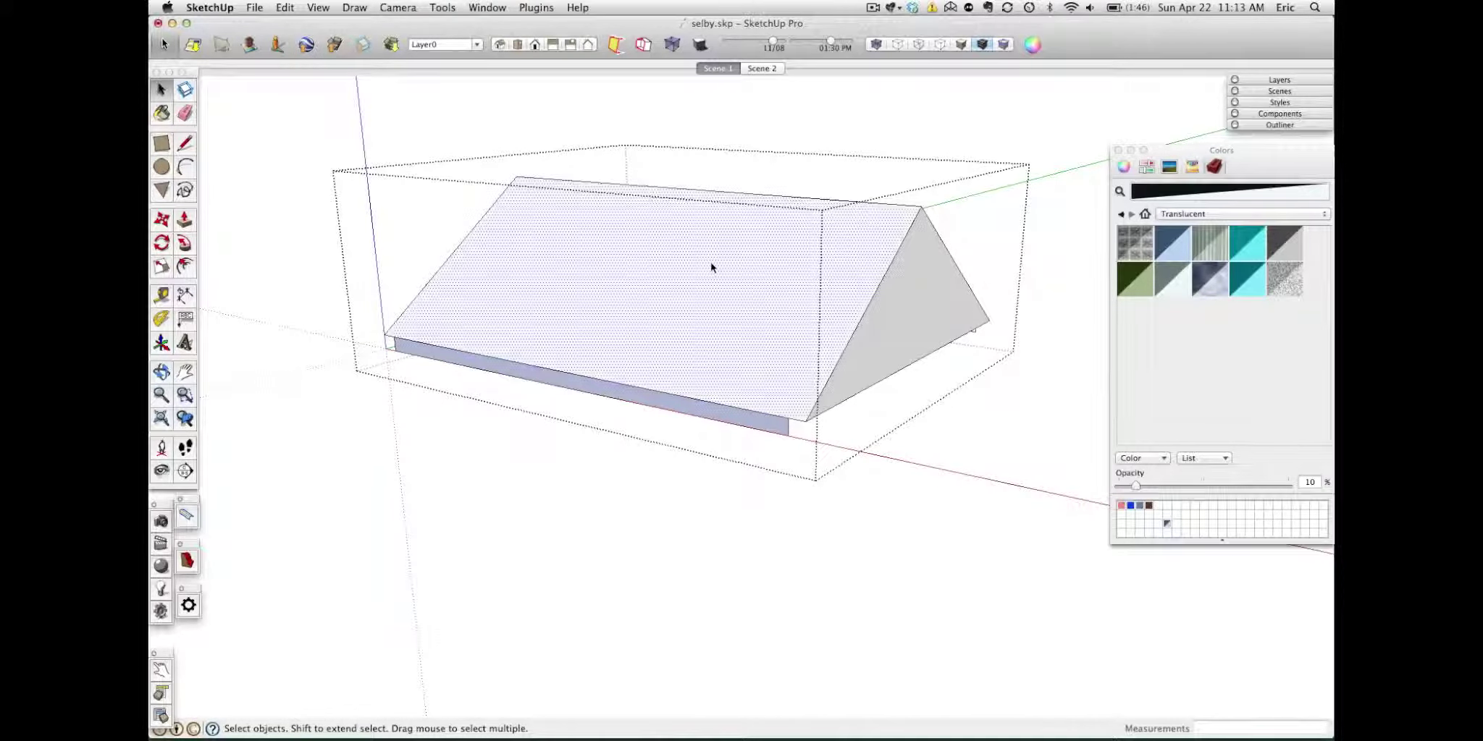
left_click(909, 282)
left_click(852, 278)
Pick the blue material from the Translucent library and set its opacity to 0.
middle_click_drag(887, 291, 678, 308)
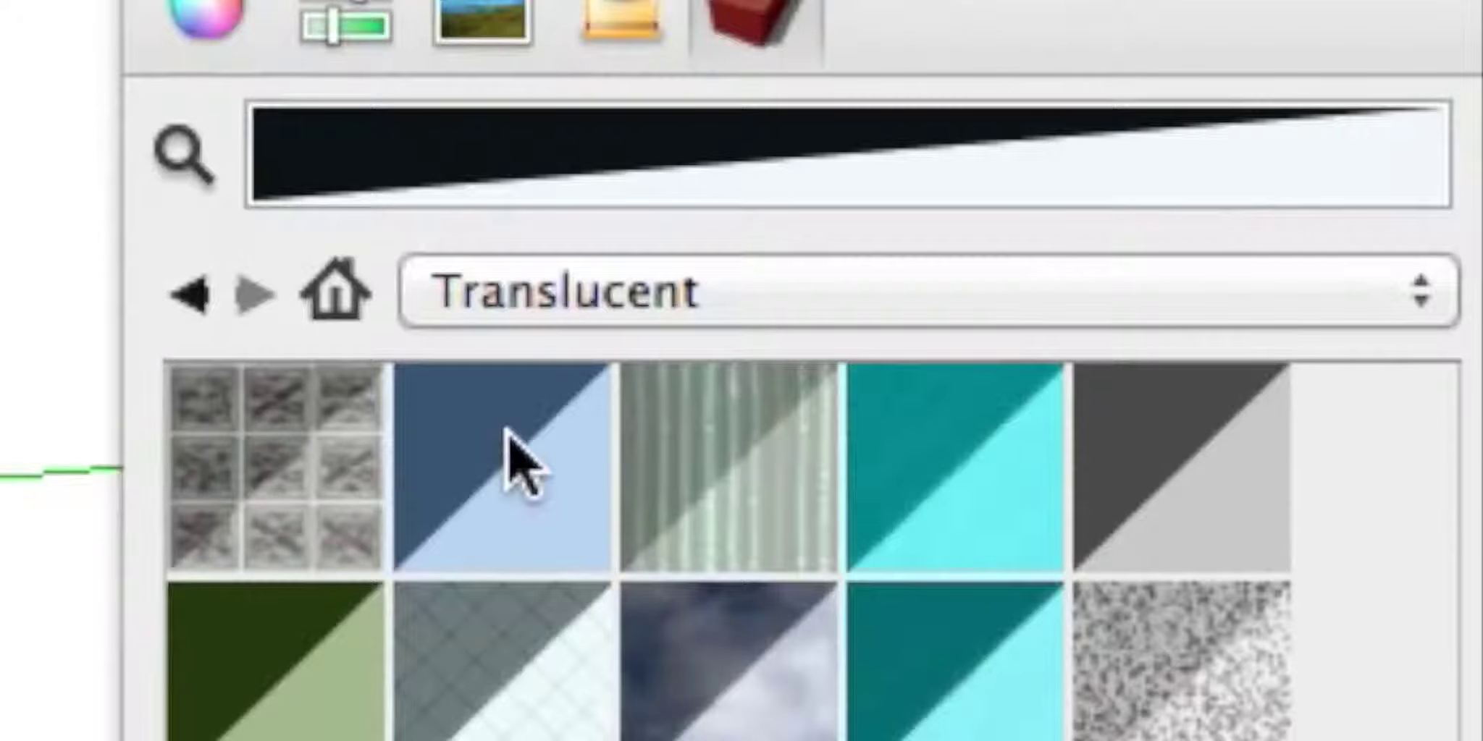
left_click(539, 498)
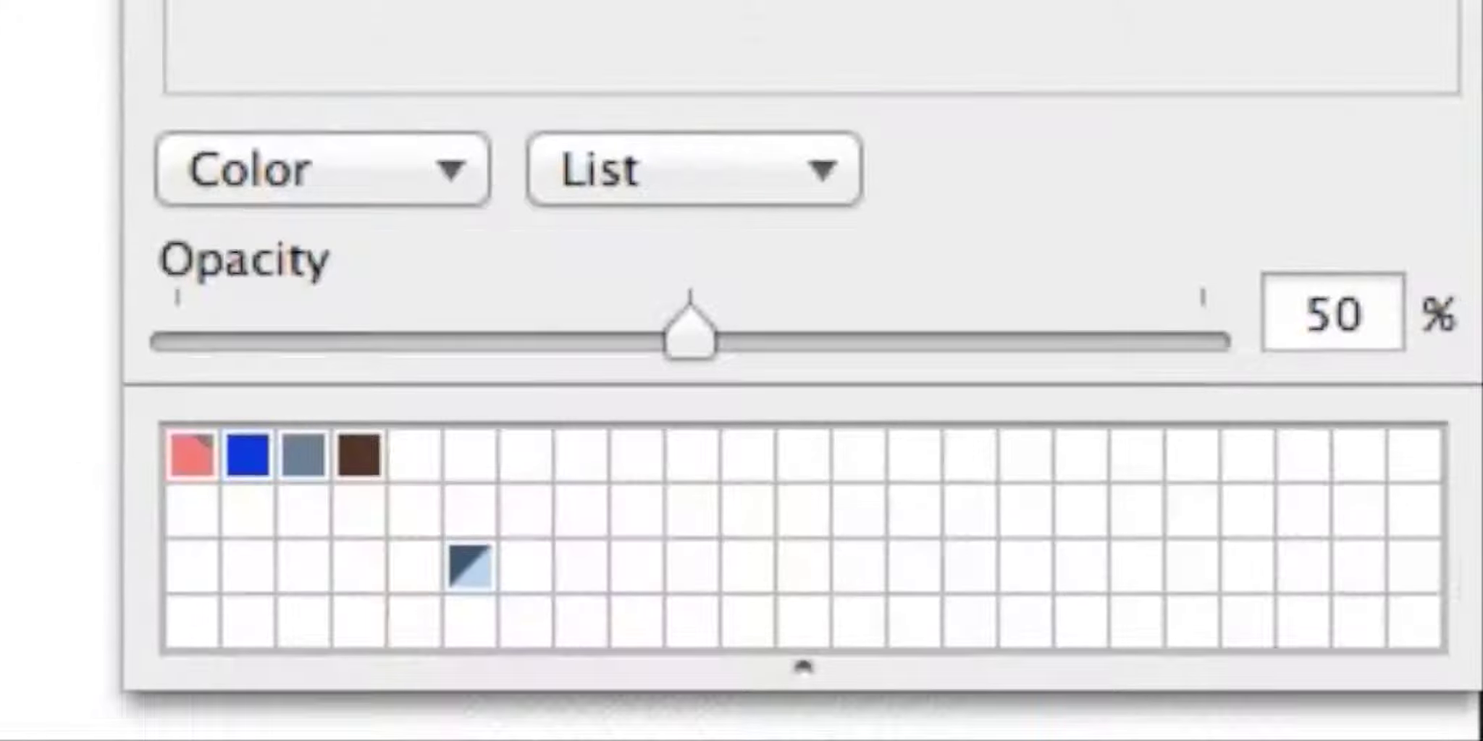
left_click_drag(675, 358, 83, 347)
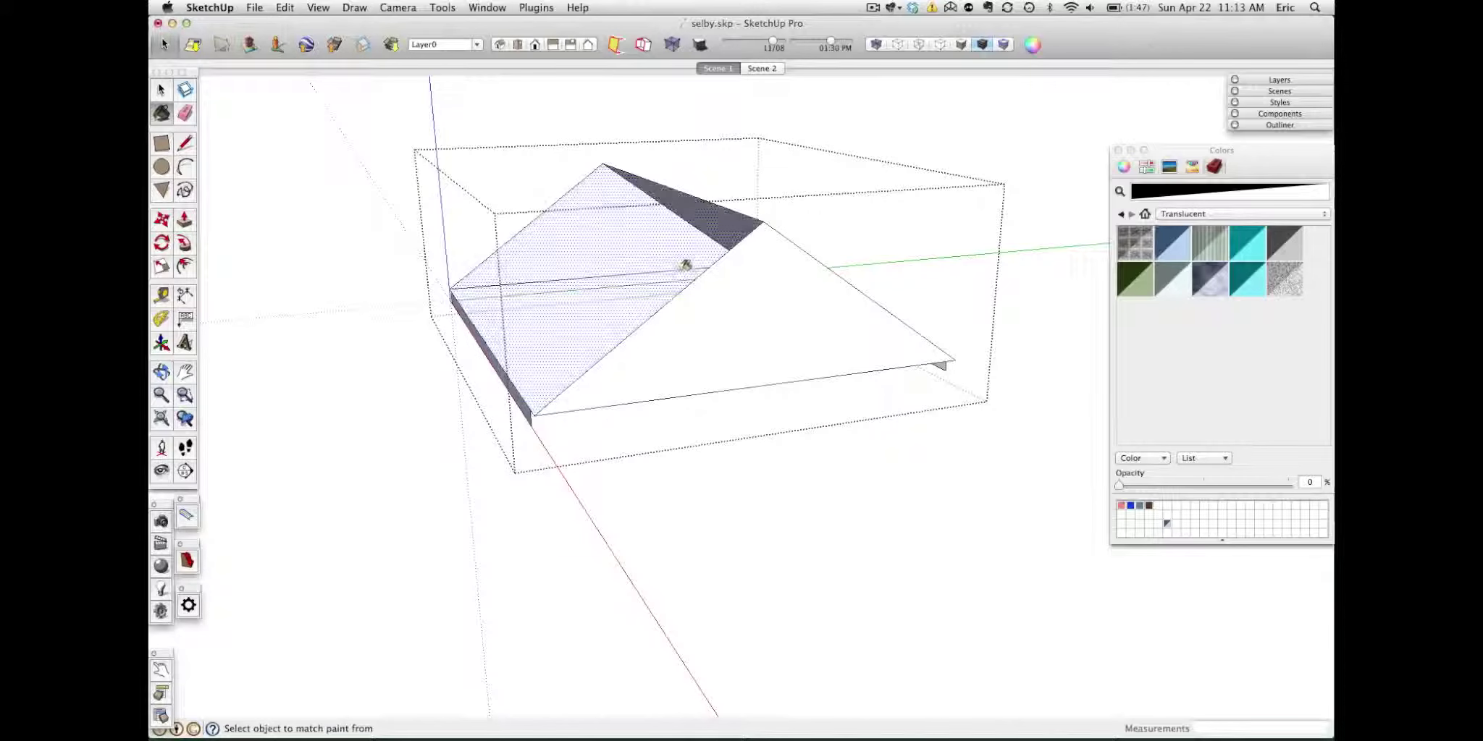
Paint the outside faces of the roof's front slope and gable end with the transparent material and close the roof group.
key("o")
mouse_move(792, 353)
left_mouse_down()
mouse_move(853, 331)
mouse_move(510, 344)
mouse_move(683, 265)
left_mouse_up()
key("b")
mouse_move(683, 265)
middle_mouse_down()
mouse_move(758, 238)
mouse_move(281, 281)
mouse_move(453, 265)
mouse_move(943, 279)
mouse_move(758, 281)
mouse_move(878, 299)
mouse_move(983, 248)
mouse_move(638, 241)
mouse_move(401, 278)
middle_mouse_up()
left_click(937, 261)
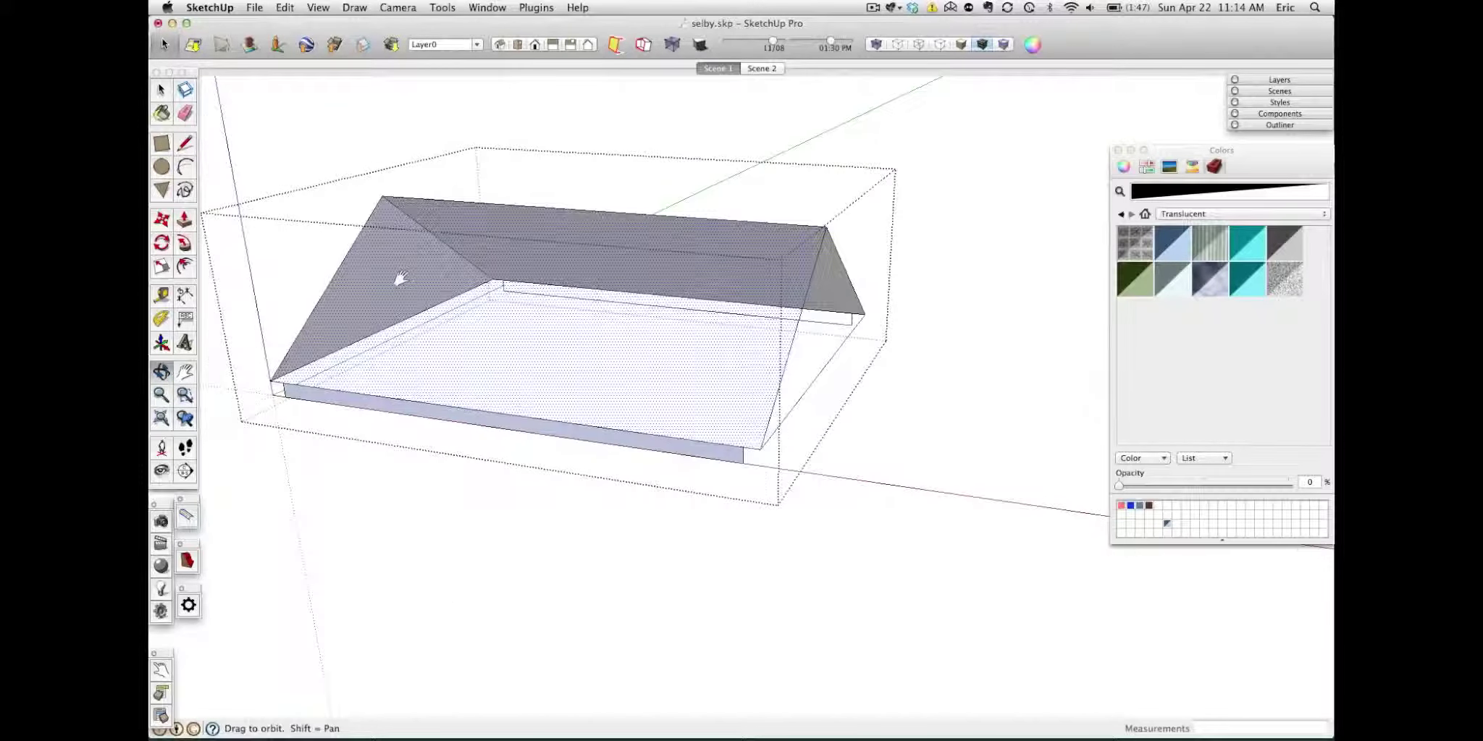
left_click(503, 592)
View the kitchen through the transparent roof, examine the ceiling from inside in Scene 2, and return to Scene 1.
middle_click_drag(503, 592, 762, 173)
scroll(762, 172, "up", 3)
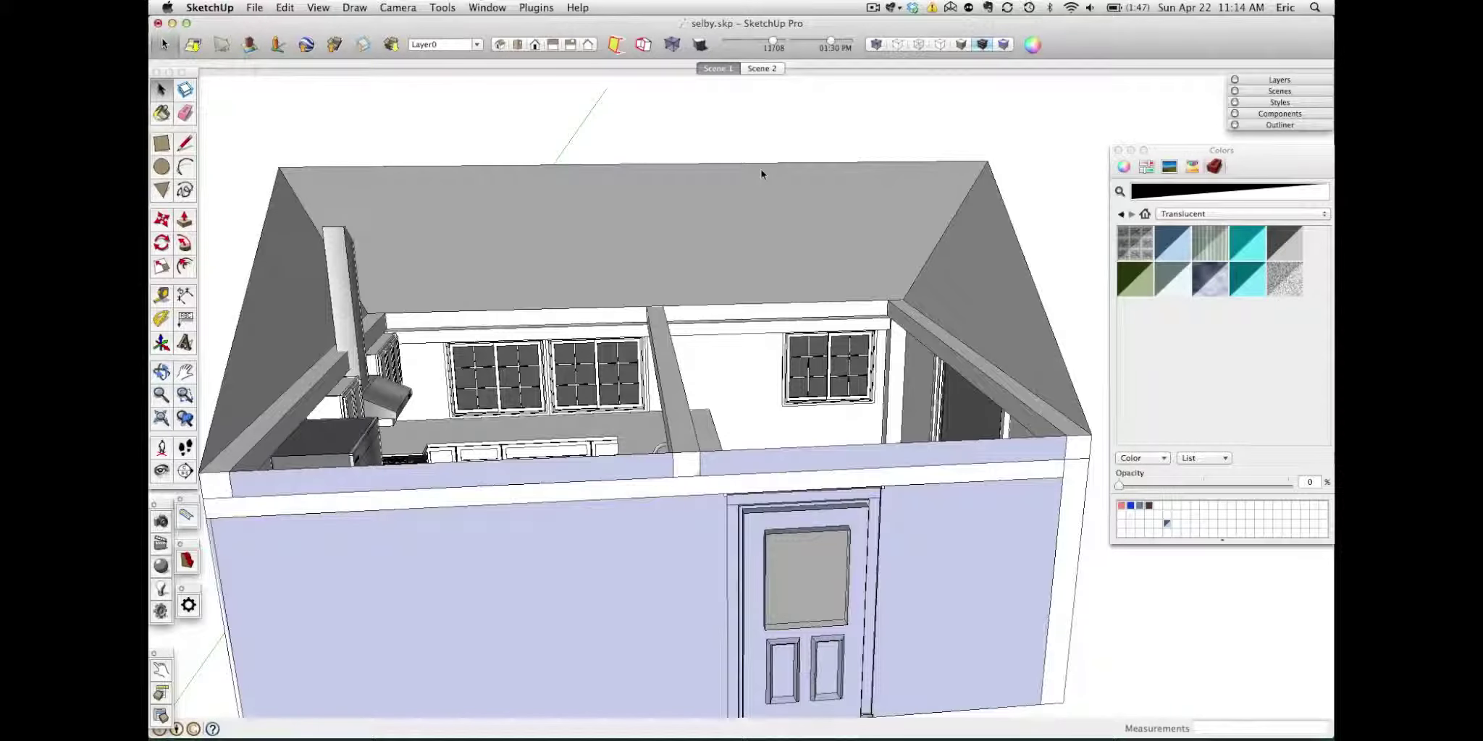
left_click(769, 68)
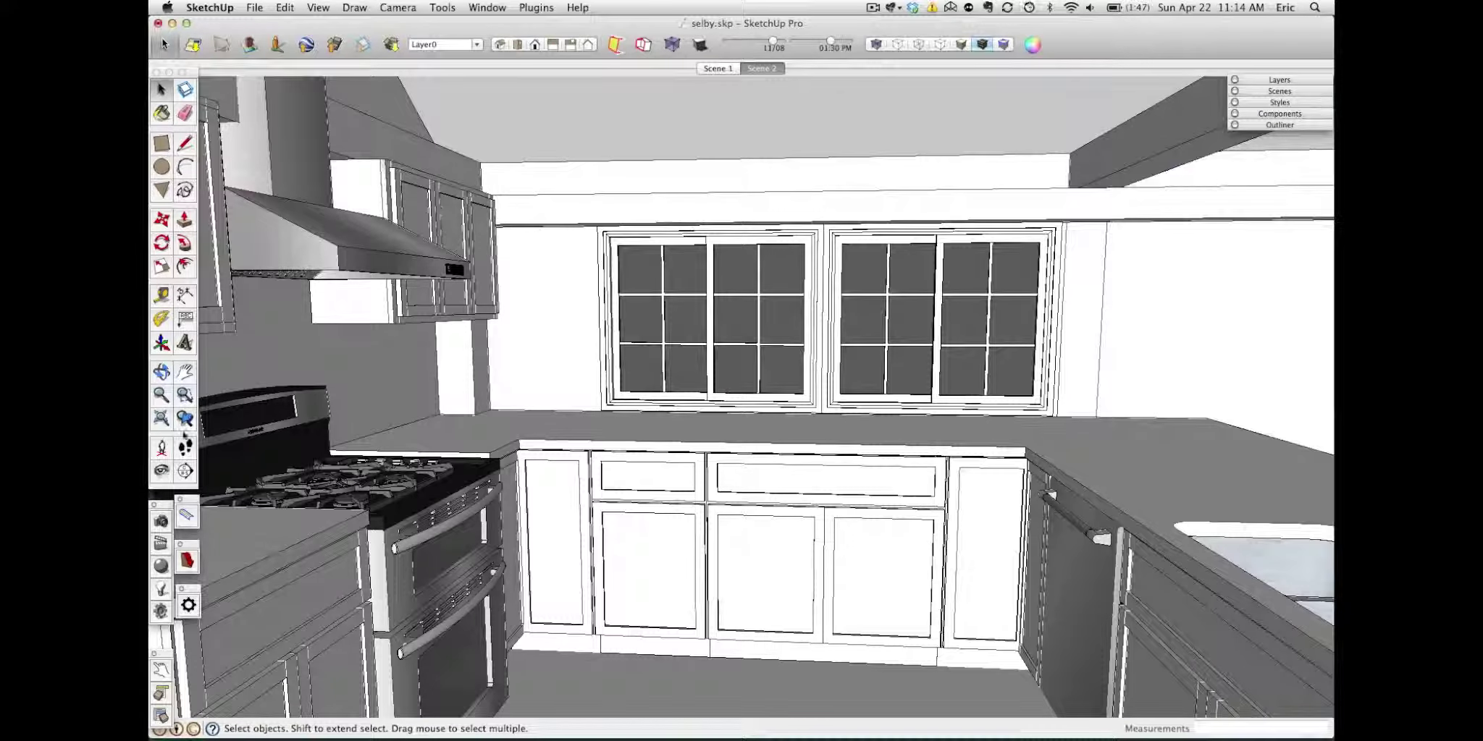
left_click(162, 472)
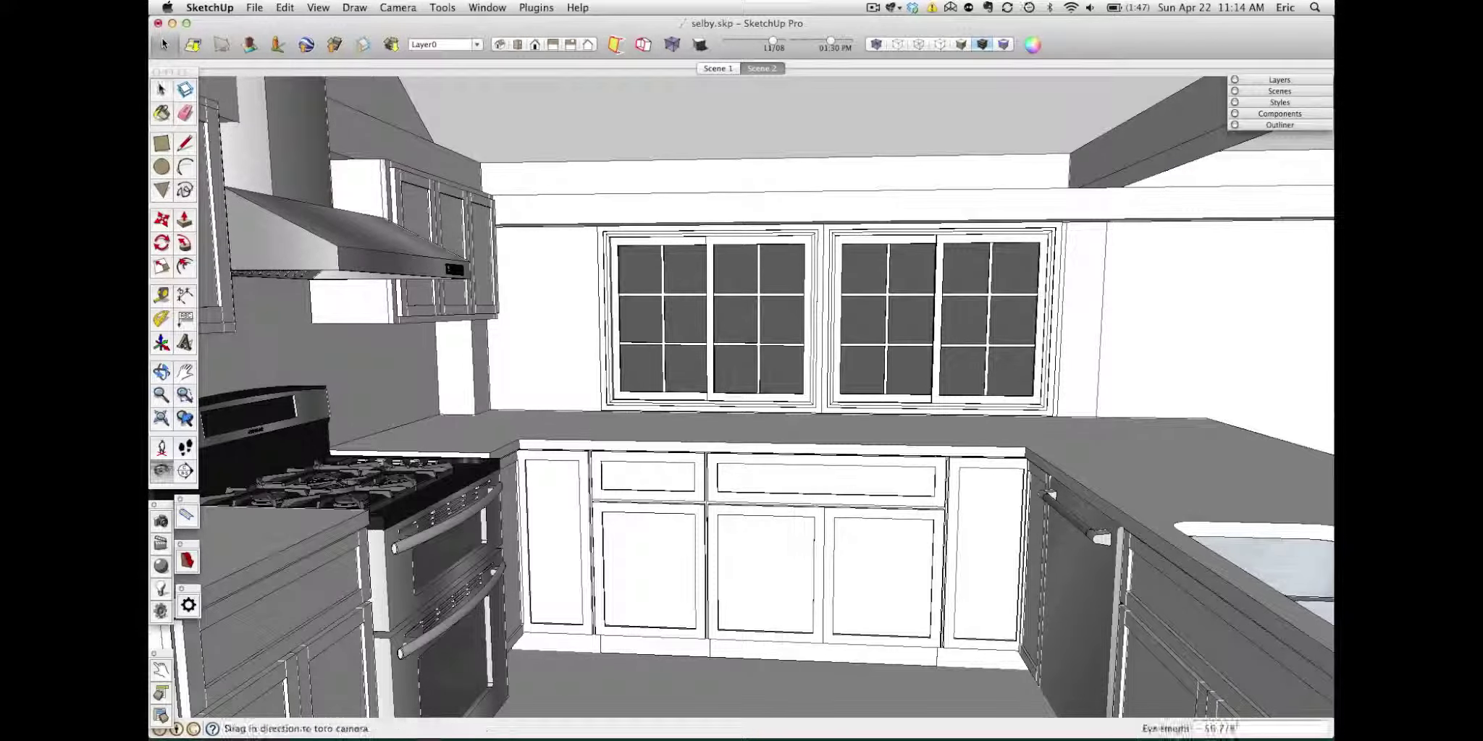
left_click_drag(724, 406, 744, 298)
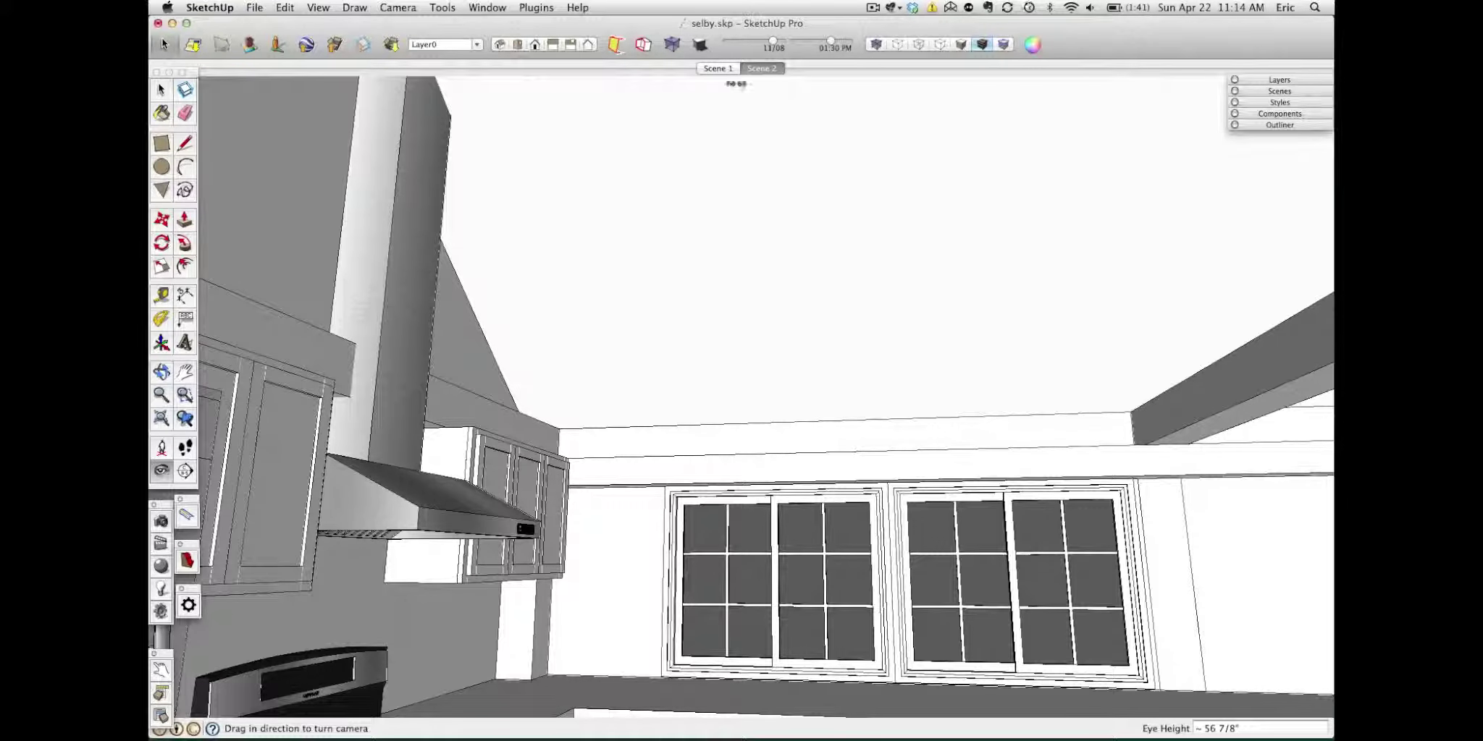
left_click(713, 68)
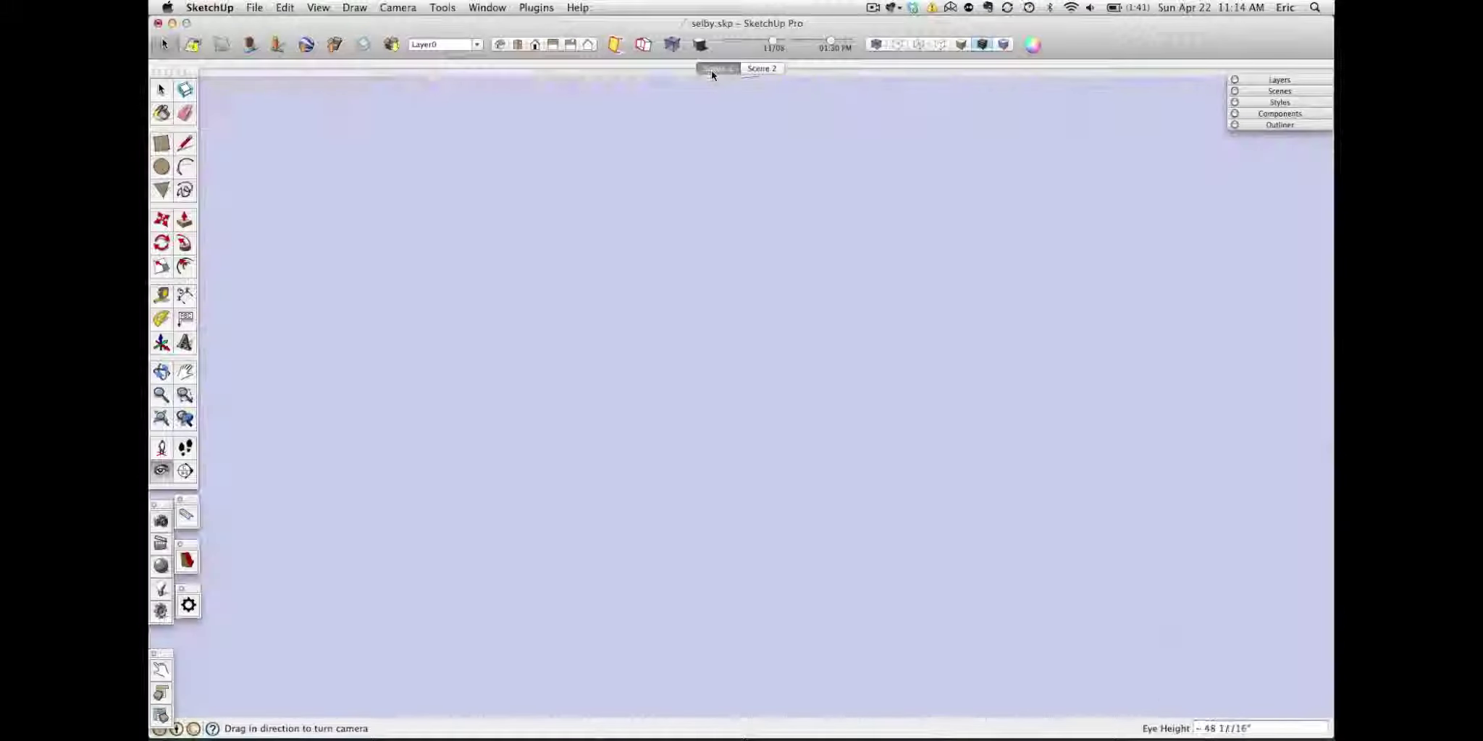